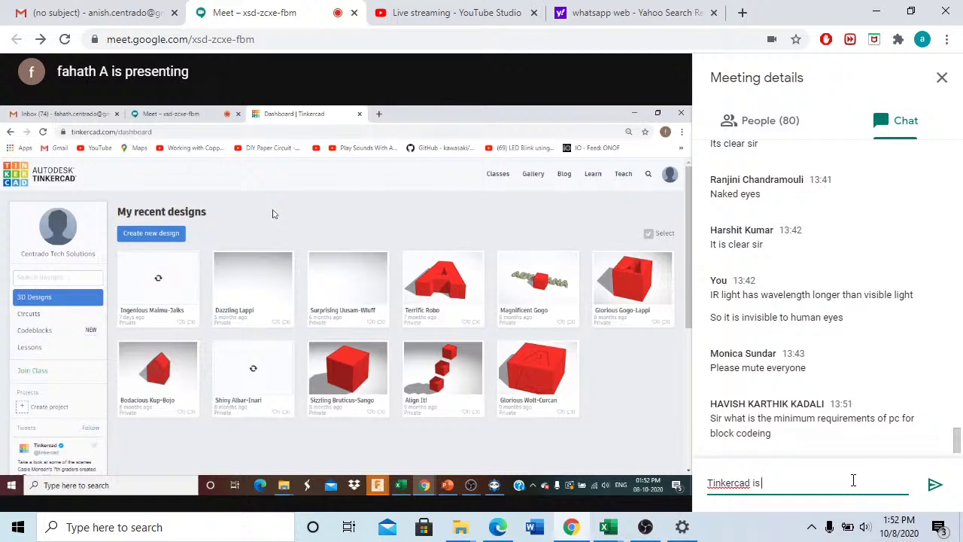
# - Complete the chat message to read "Tinkercad is an online platform. So you do need any specific requirements"
pyautogui.write('an')
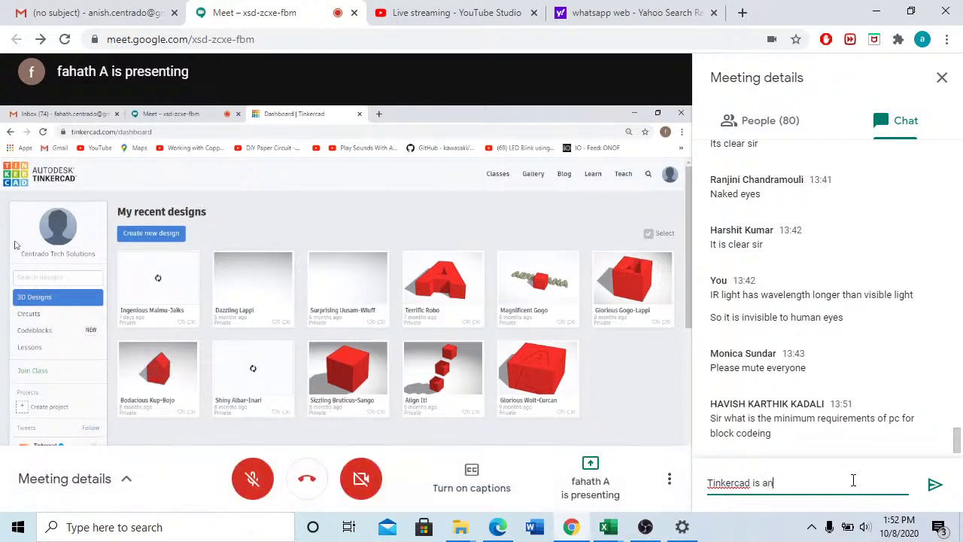
pyautogui.write(' online platfor')
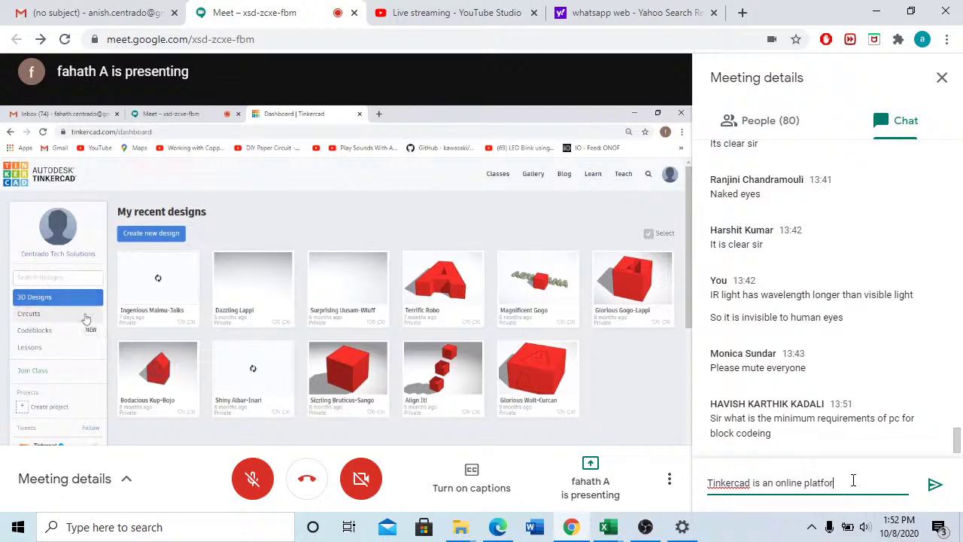
pyautogui.write('m. ')
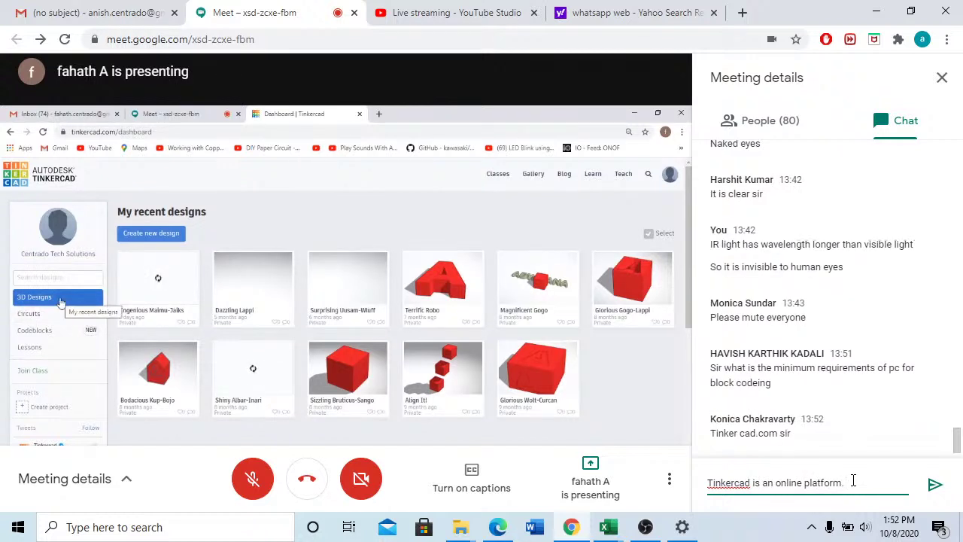
pyautogui.write('So')
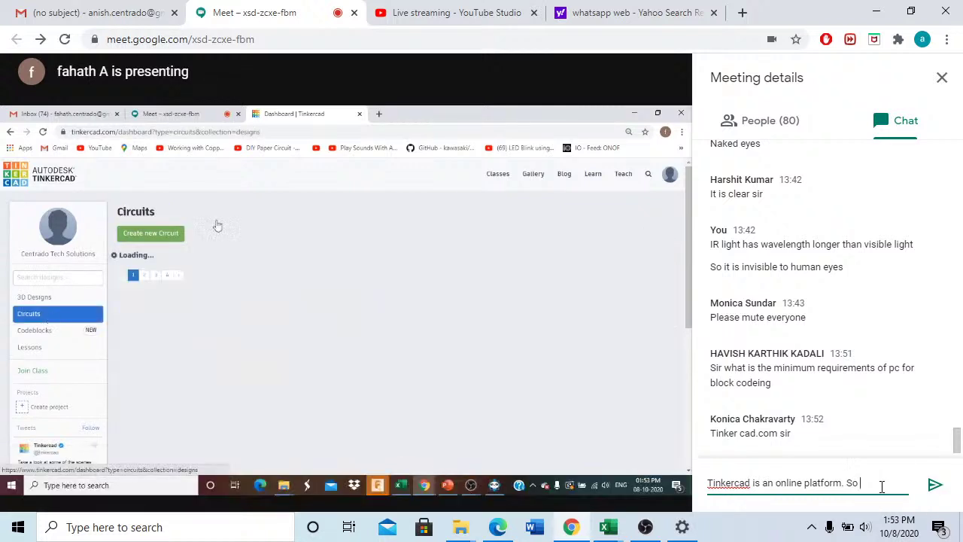
pyautogui.write('you w')
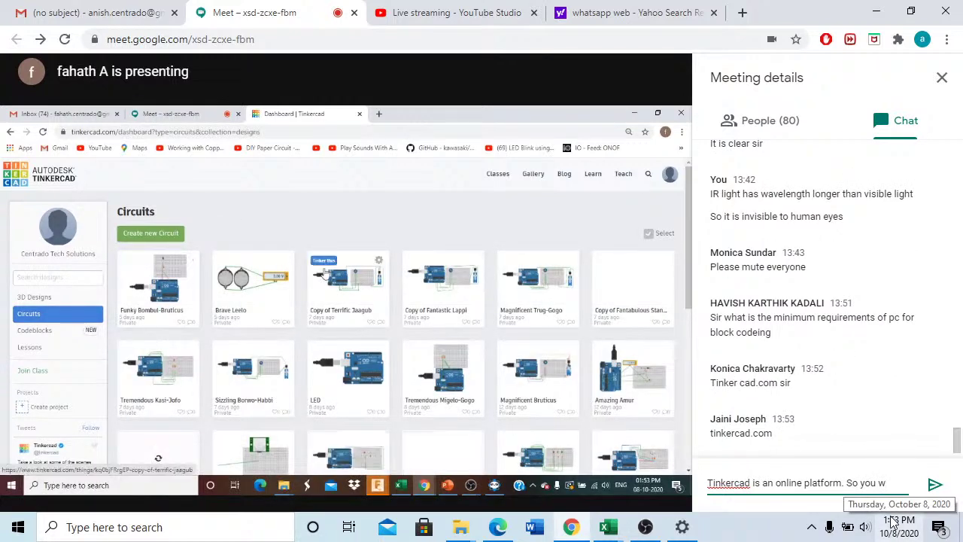
pyautogui.press('BackSpace')
pyautogui.write('do n')
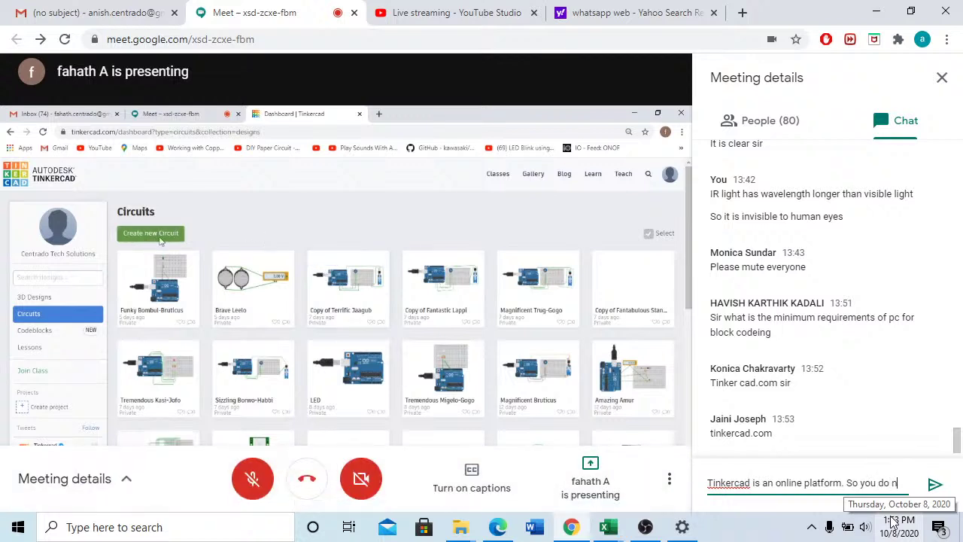
pyautogui.write('eed any s')
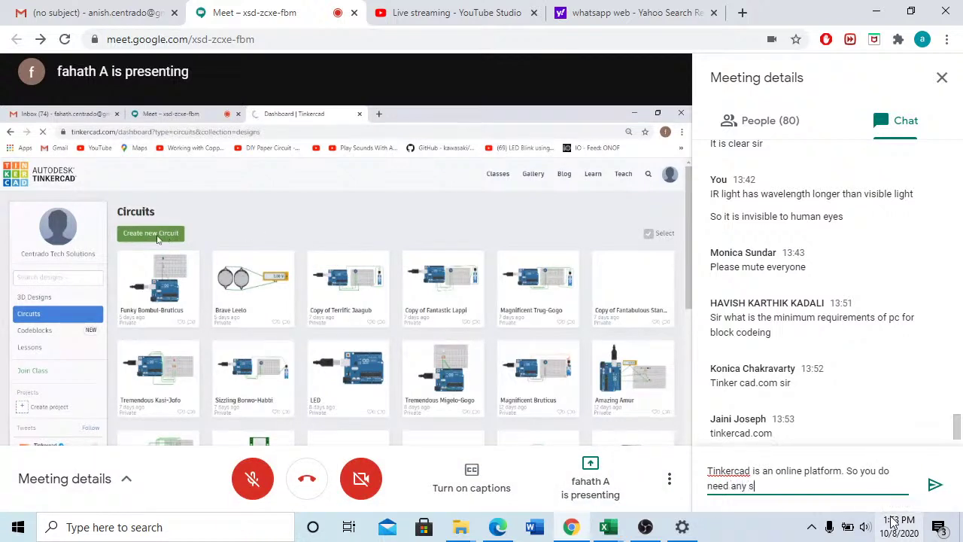
pyautogui.write('pecif')
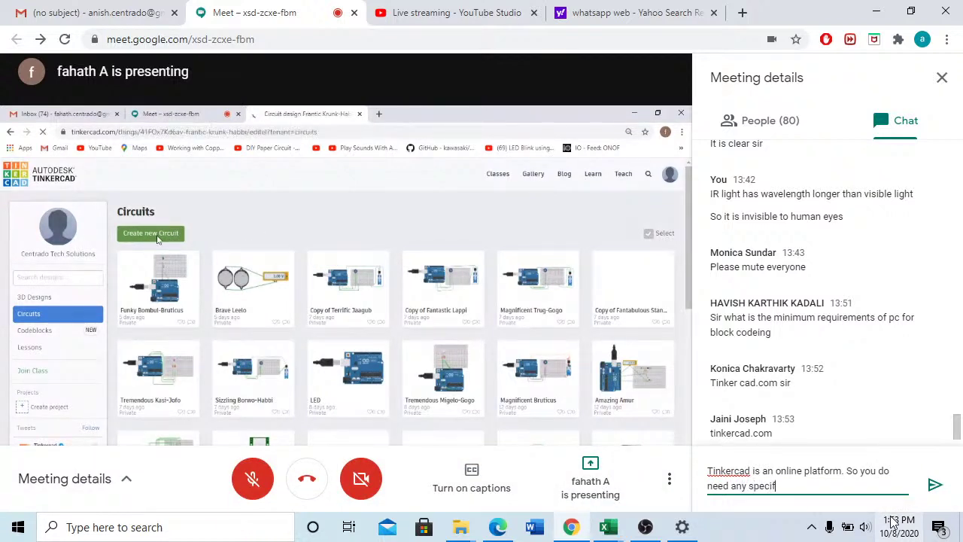
pyautogui.write('ic requirements')
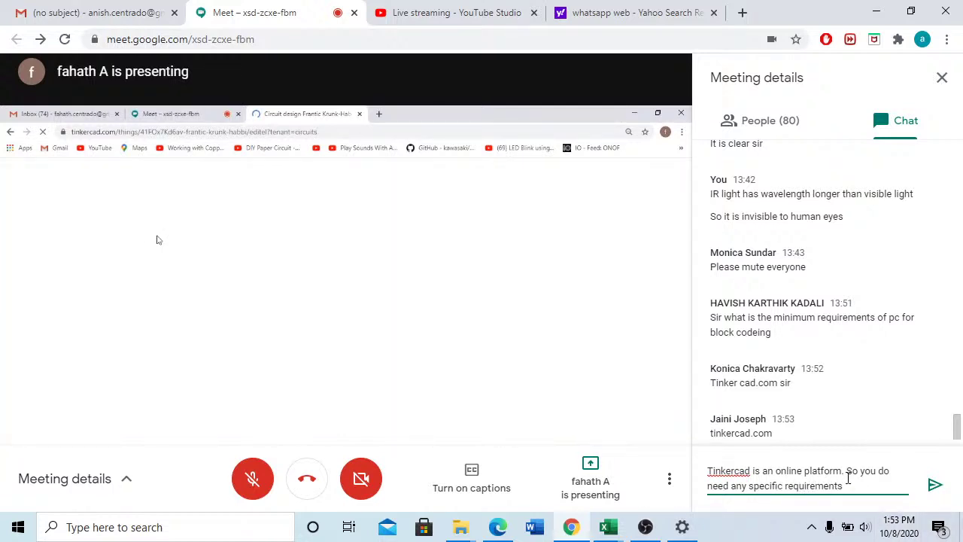
# - Insert "pc" before "requirements" in the drafted chat message and send it to everyone
pyautogui.click(784, 485)
pyautogui.write('pc')
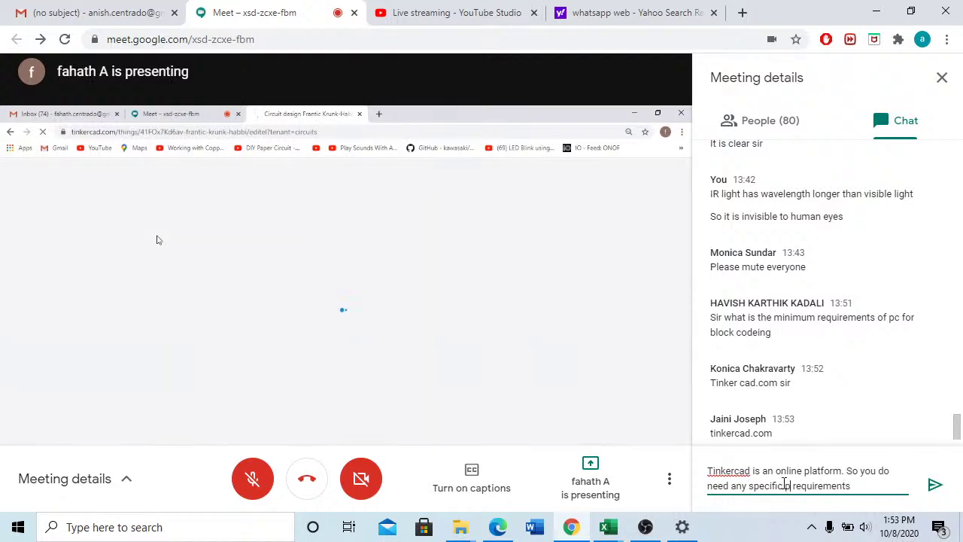
pyautogui.press('Return')
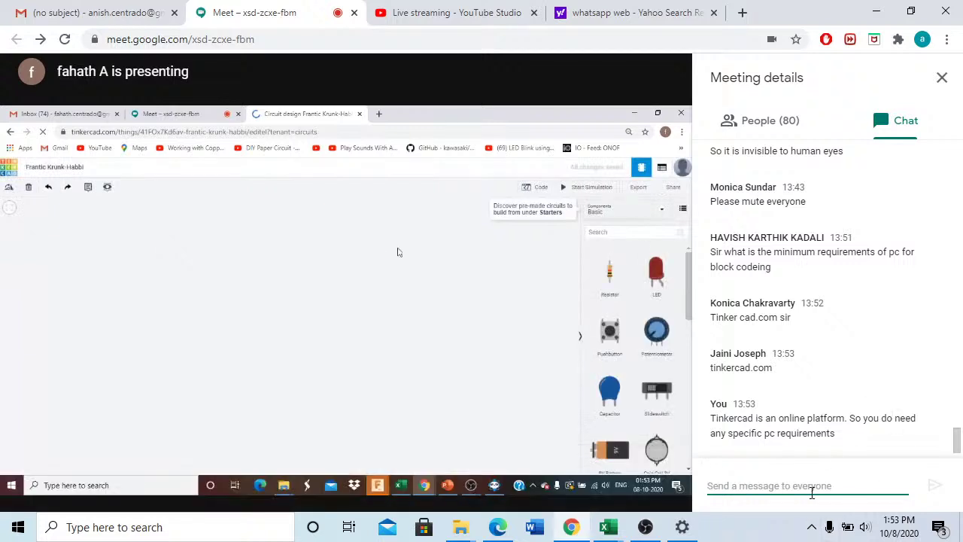
# - Send the follow-up correction "dont*" in the meeting chat
pyautogui.write('dont')
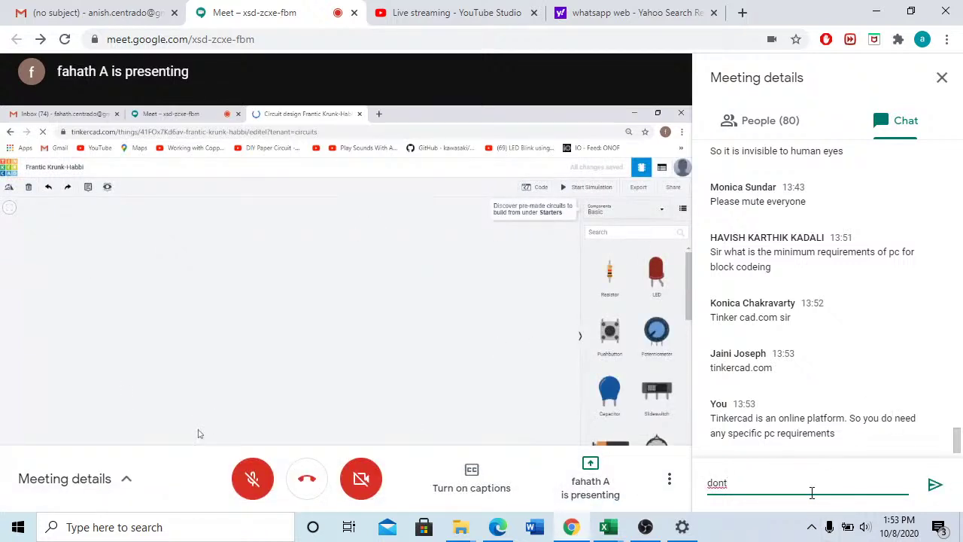
pyautogui.write("'")
pyautogui.press('Return')
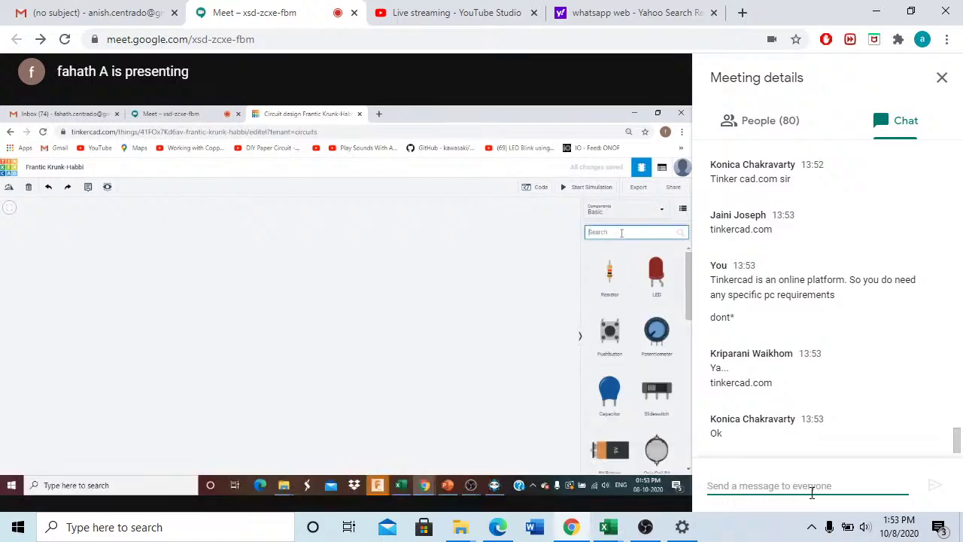
# - Show the meeting in full screen and close the meeting details so the presentation fills the display
pyautogui.moveTo(594, 404)
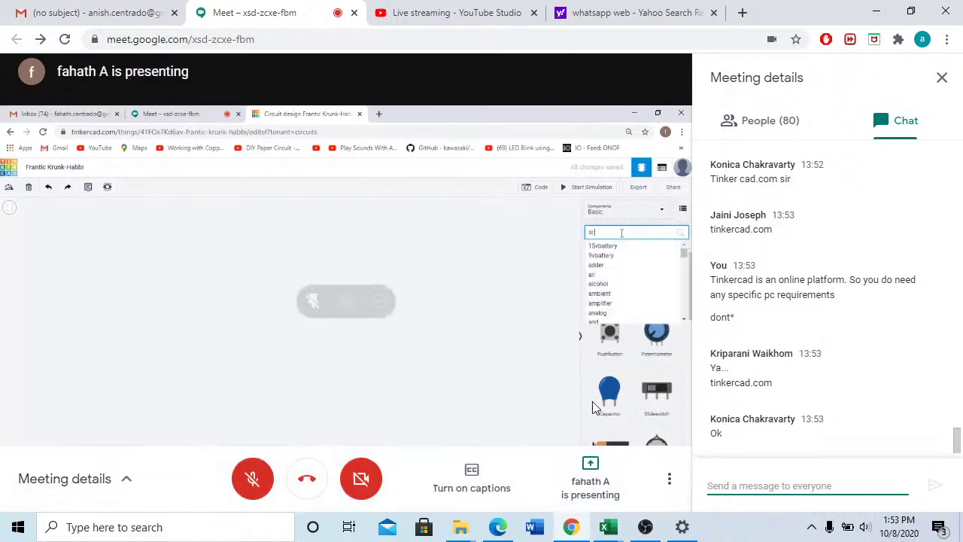
pyautogui.click(665, 479)
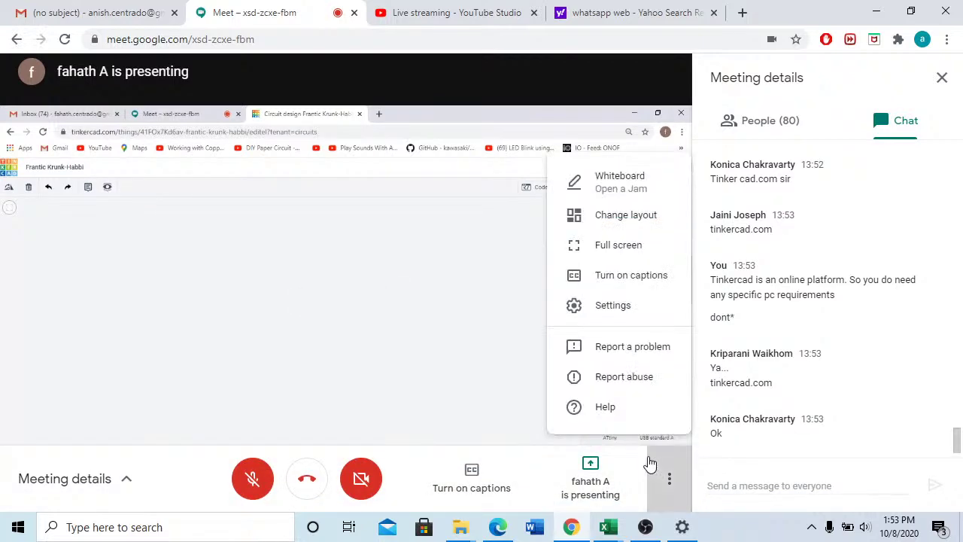
pyautogui.click(619, 258)
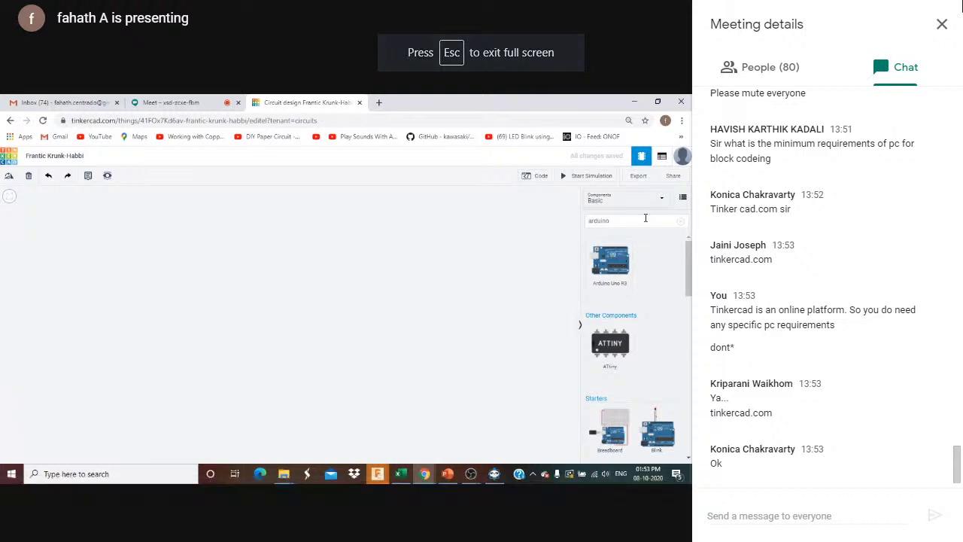
pyautogui.click(951, 24)
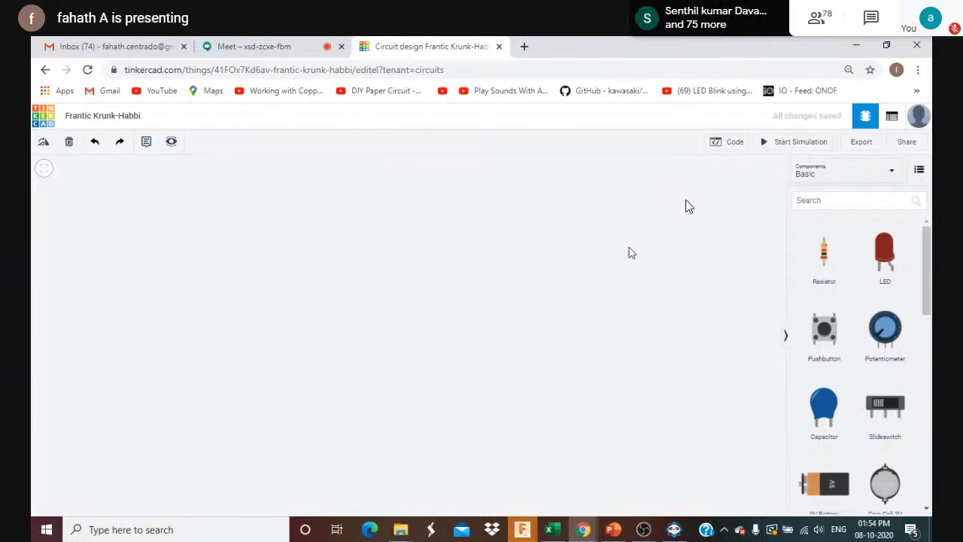
# - Search the components for "arduino" and place an Arduino Uno R3 at the left side of the circuit canvas
pyautogui.click(837, 200)
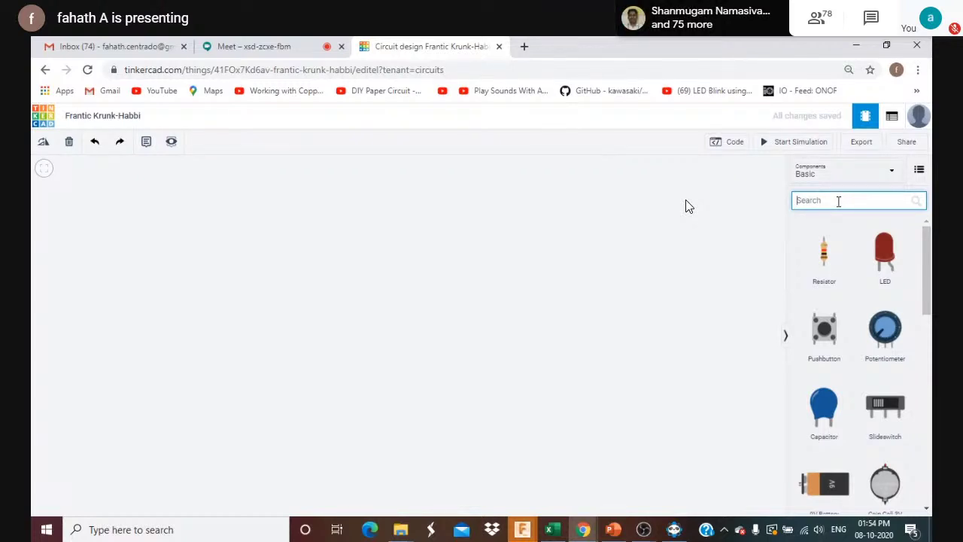
pyautogui.write('Ard')
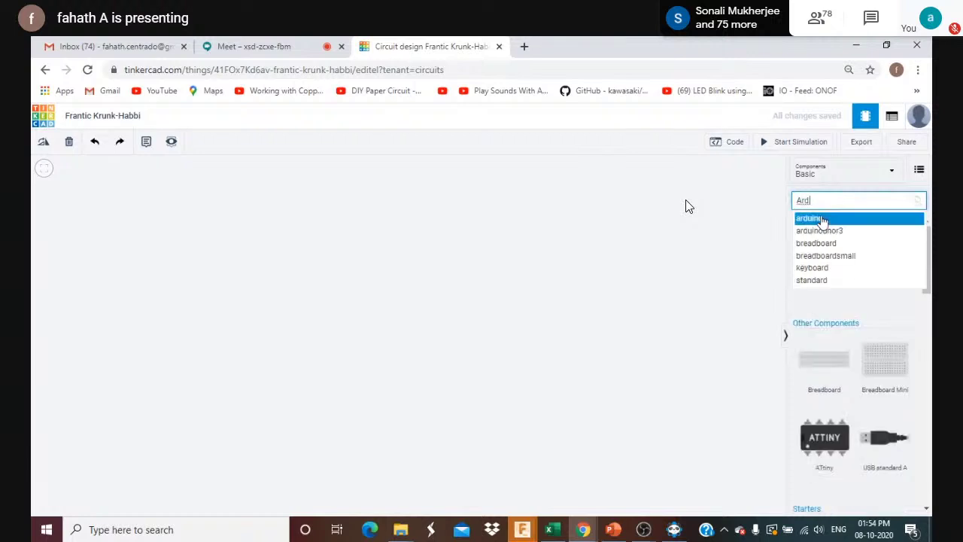
pyautogui.click(818, 218)
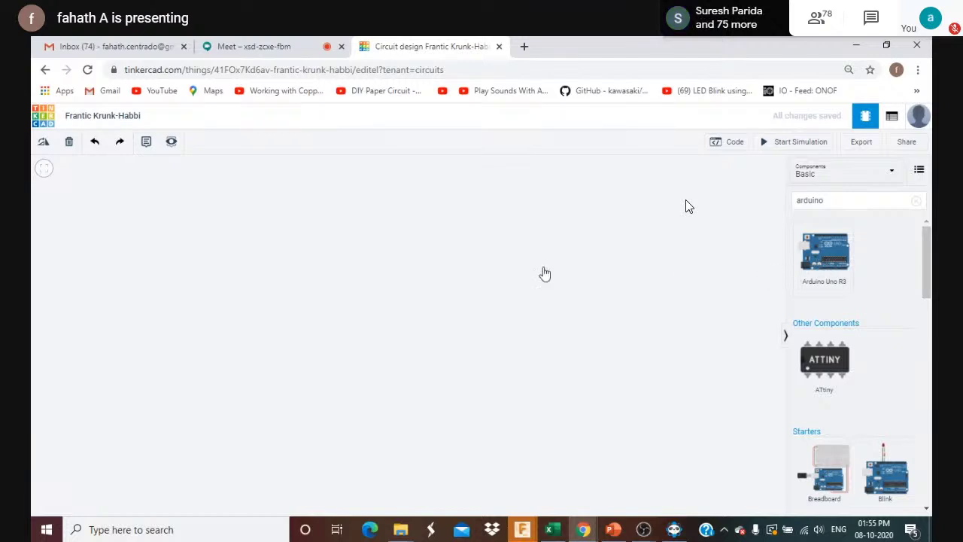
pyautogui.click(181, 314)
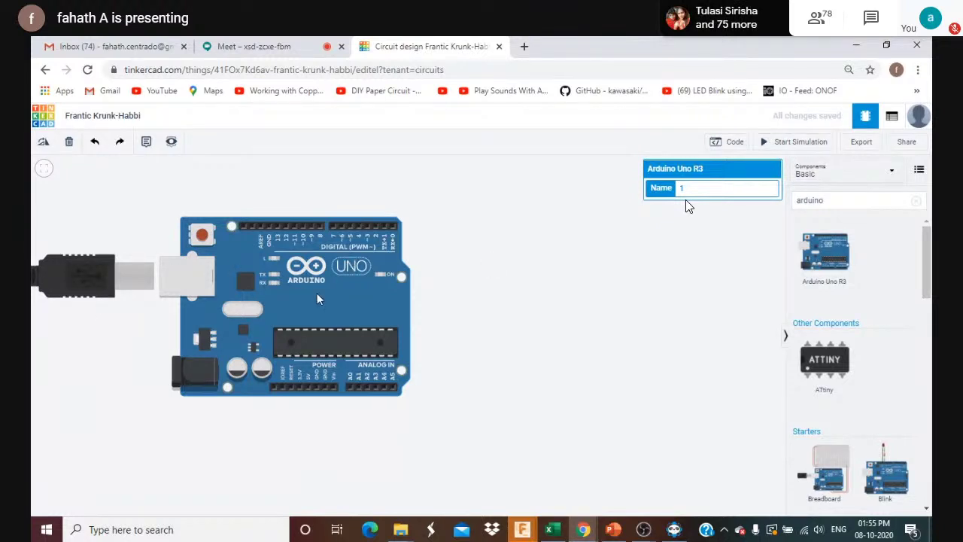
pyautogui.moveTo(317, 294); pyautogui.dragTo(221, 292)
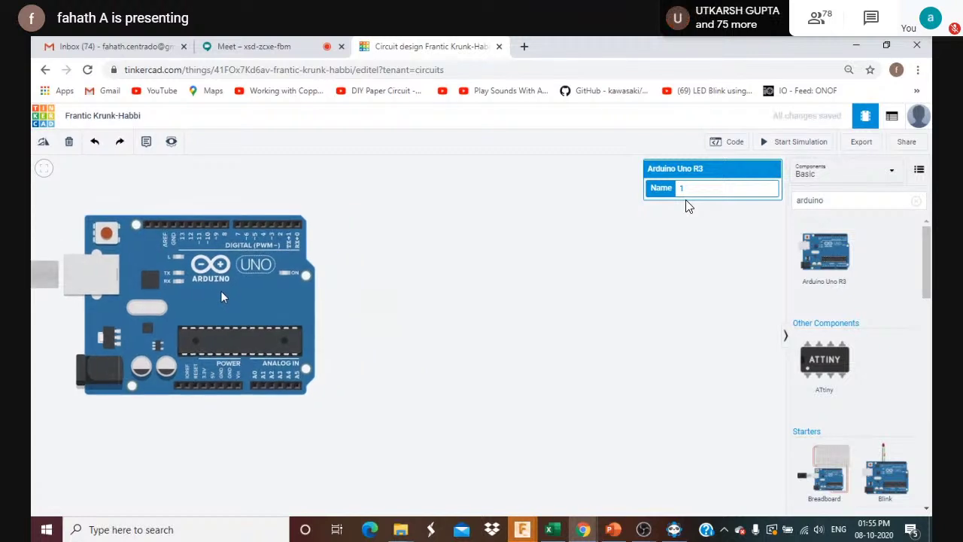
# - Search the components for "bre" and place a Breadboard Small just right of the Arduino Uno, without overlap
pyautogui.click(833, 199)
pyautogui.press('BackSpace')
pyautogui.press('BackSpace')
pyautogui.press('BackSpace')
pyautogui.press('BackSpace')
pyautogui.press('BackSpace')
pyautogui.press('BackSpace')
pyautogui.press('BackSpace')
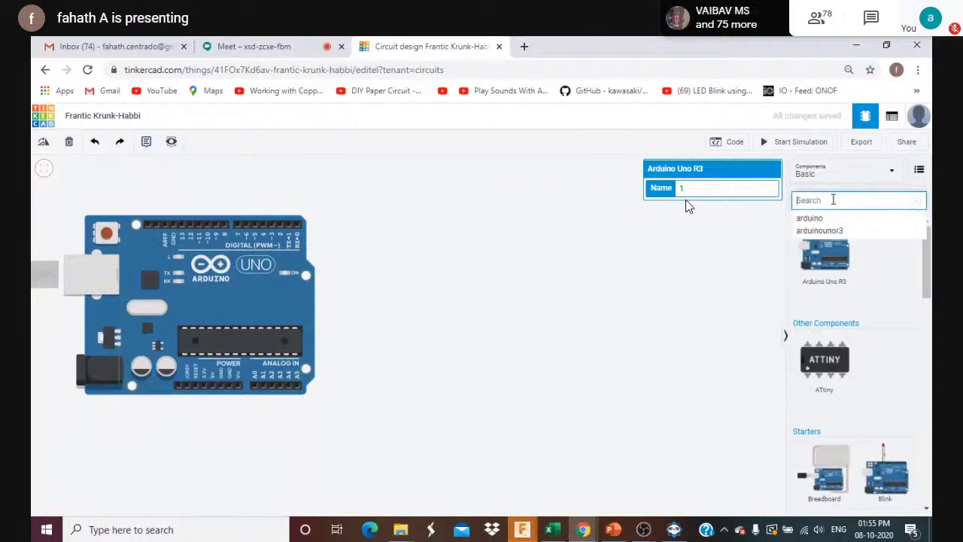
pyautogui.write('bre')
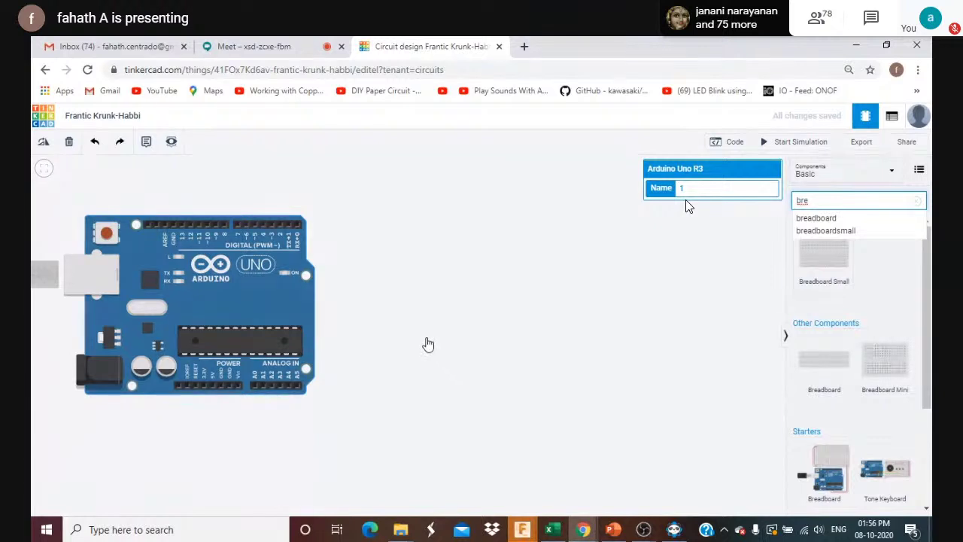
pyautogui.click(485, 311)
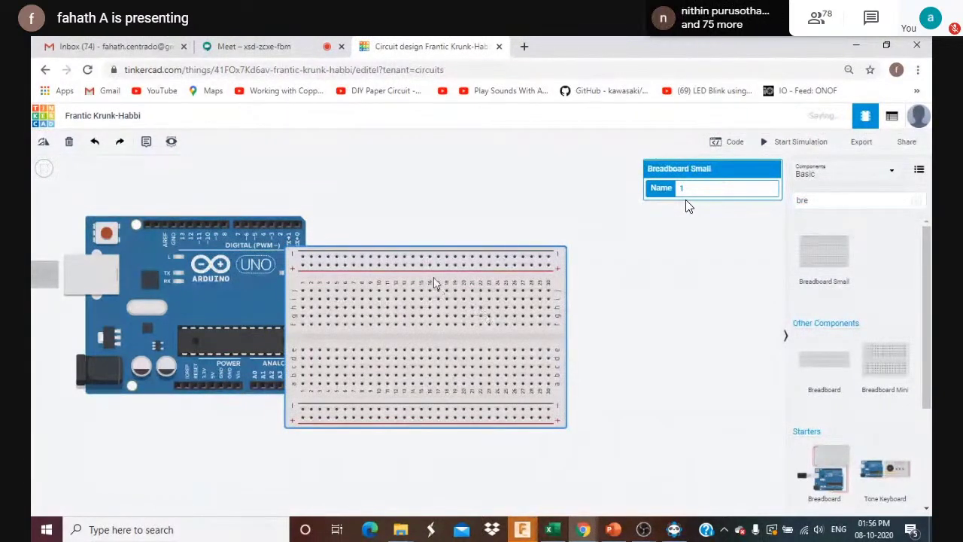
pyautogui.moveTo(432, 278); pyautogui.dragTo(471, 246)
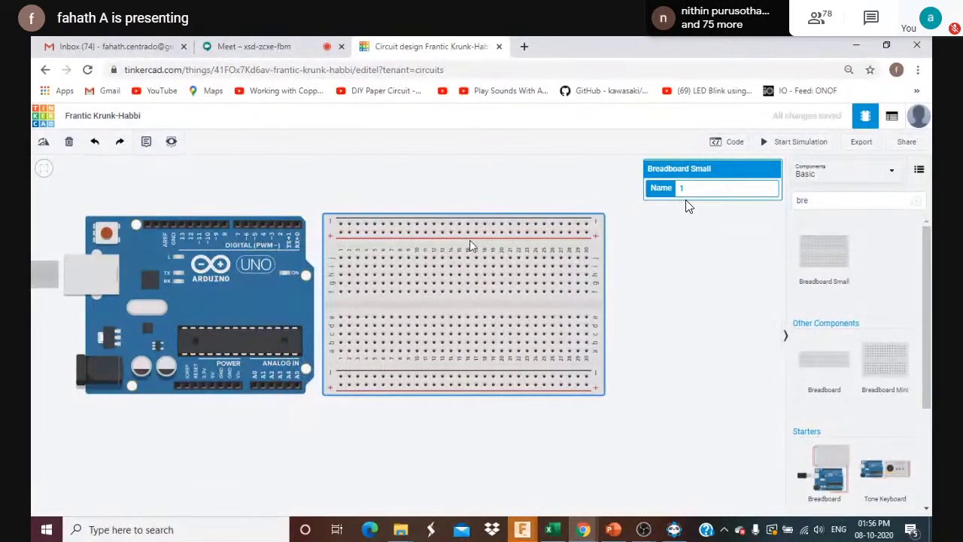
# - Clear the component search, fit the circuit to the view, and shift the Arduino and breadboard left, keeping them side by side
pyautogui.click(804, 202)
pyautogui.press('BackSpace')
pyautogui.press('BackSpace')
pyautogui.press('BackSpace')
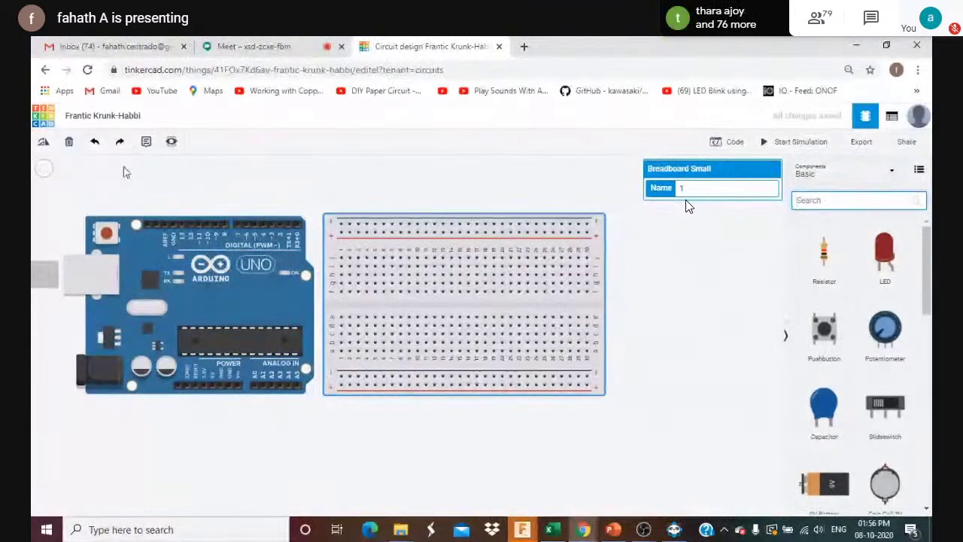
pyautogui.click(44, 171)
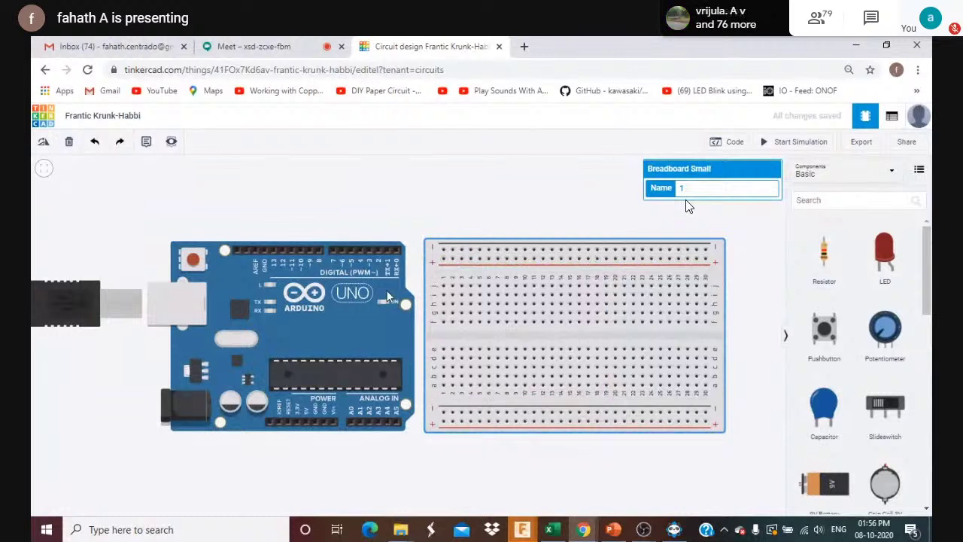
pyautogui.moveTo(387, 295); pyautogui.dragTo(260, 282)
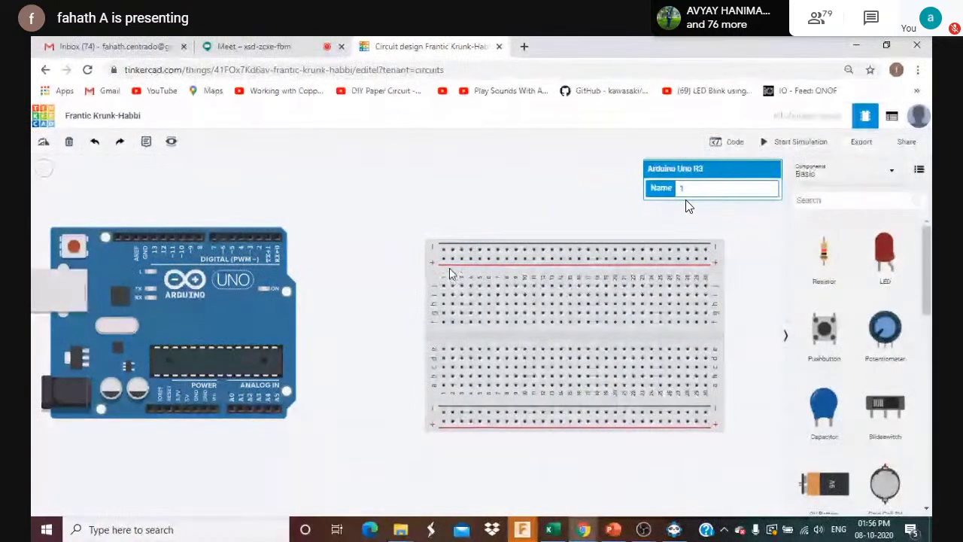
pyautogui.click(449, 274)
pyautogui.moveTo(449, 274); pyautogui.dragTo(340, 264)
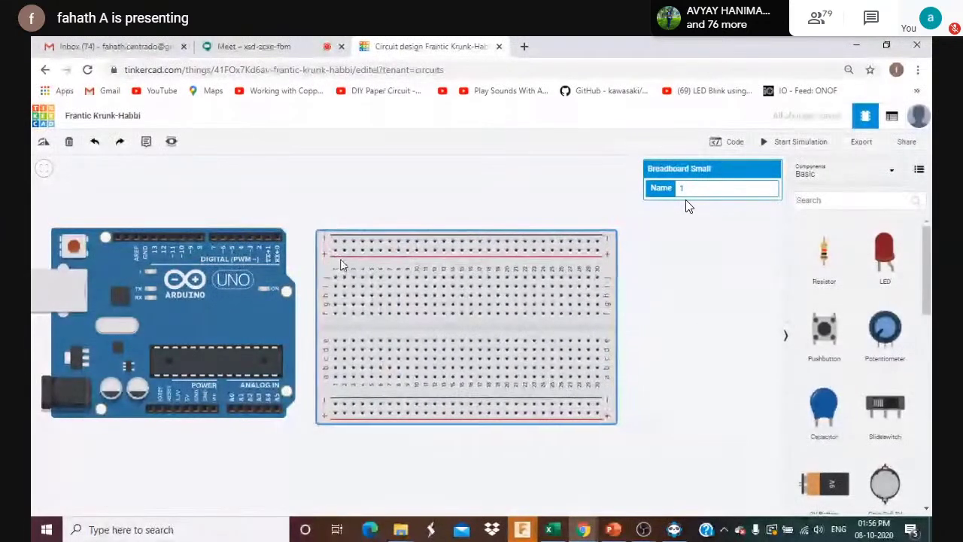
# - Place an LED on the upper half of the breadboard near column 12 and a horizontal resistor just below it
pyautogui.click(885, 272)
pyautogui.moveTo(886, 272); pyautogui.dragTo(440, 284)
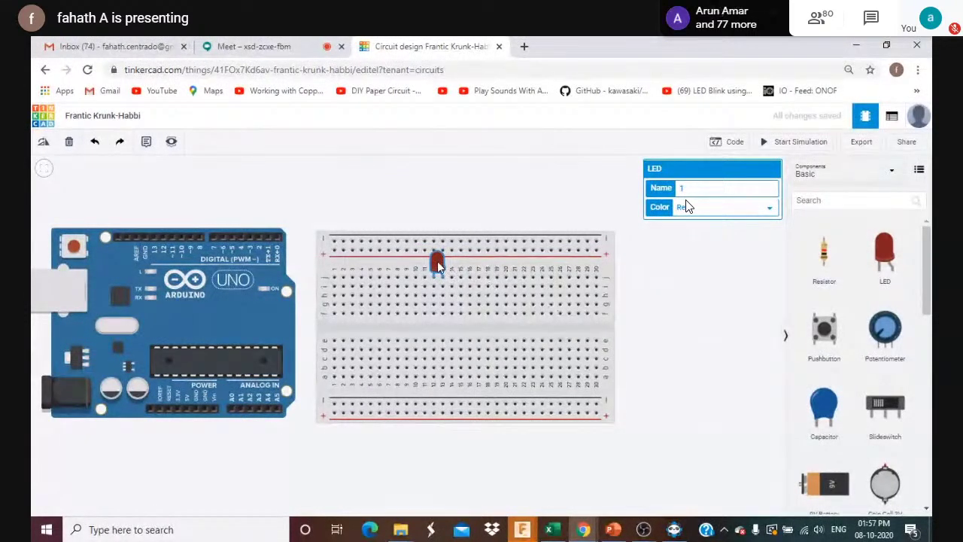
pyautogui.moveTo(439, 265); pyautogui.dragTo(440, 276)
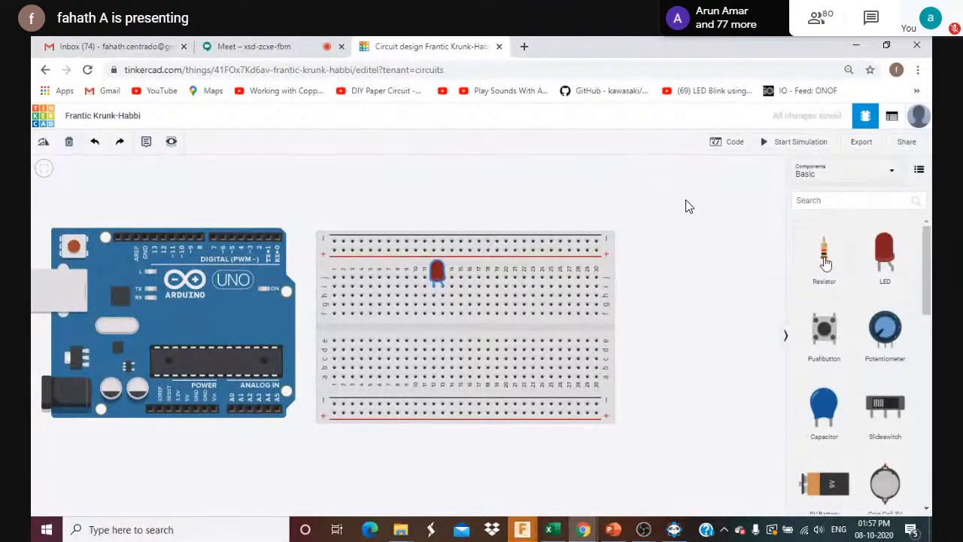
pyautogui.moveTo(825, 264); pyautogui.dragTo(451, 322)
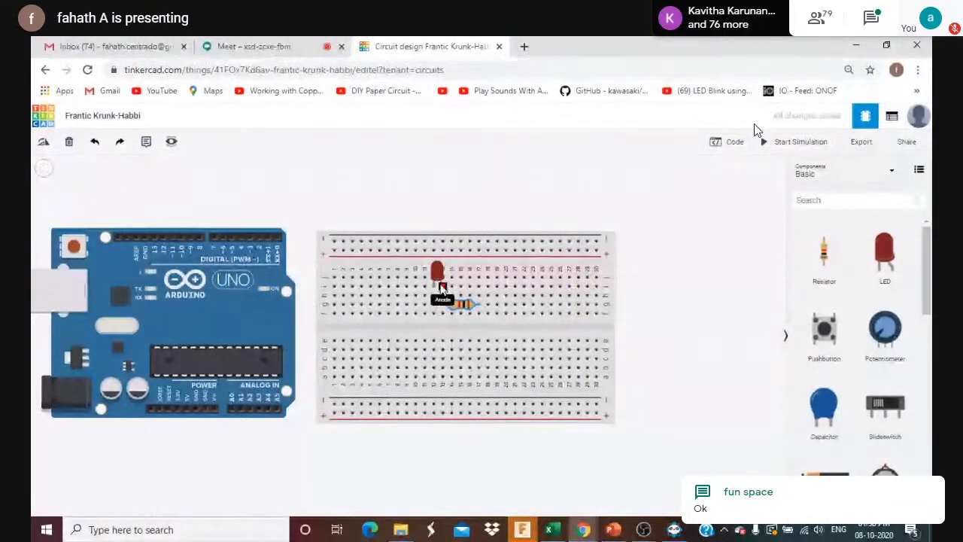
# - Reply "For what?" in the meeting chat to the participant's question about the link, and close the chat
pyautogui.click(867, 36)
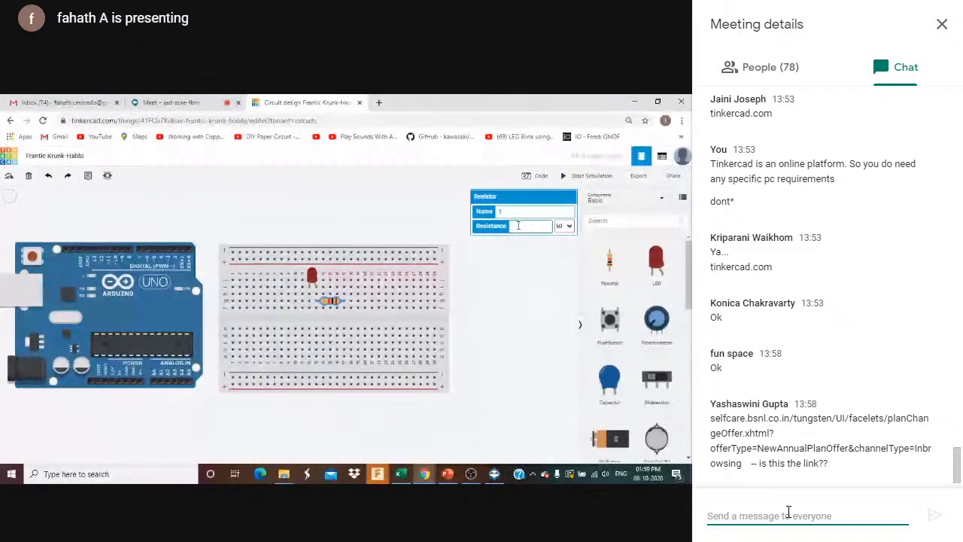
pyautogui.write('F')
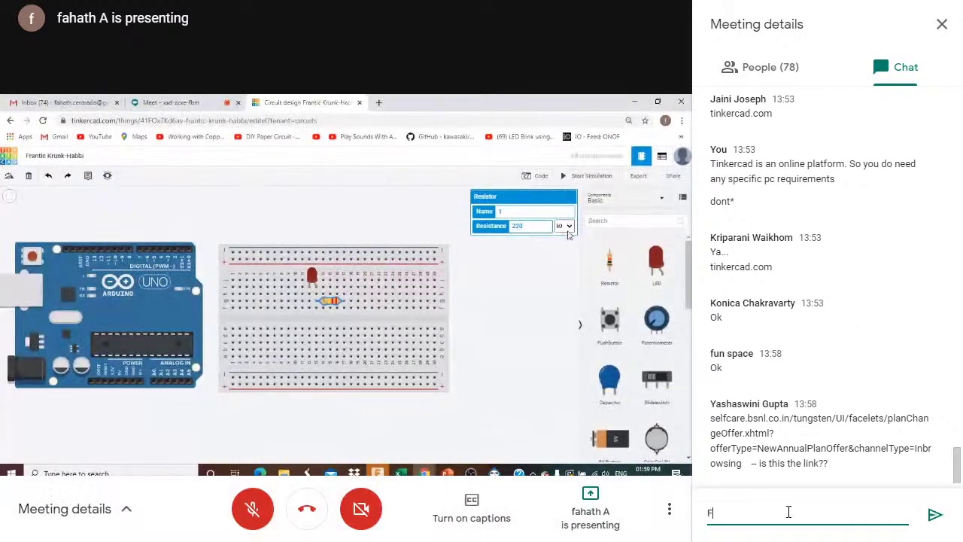
pyautogui.write('or w')
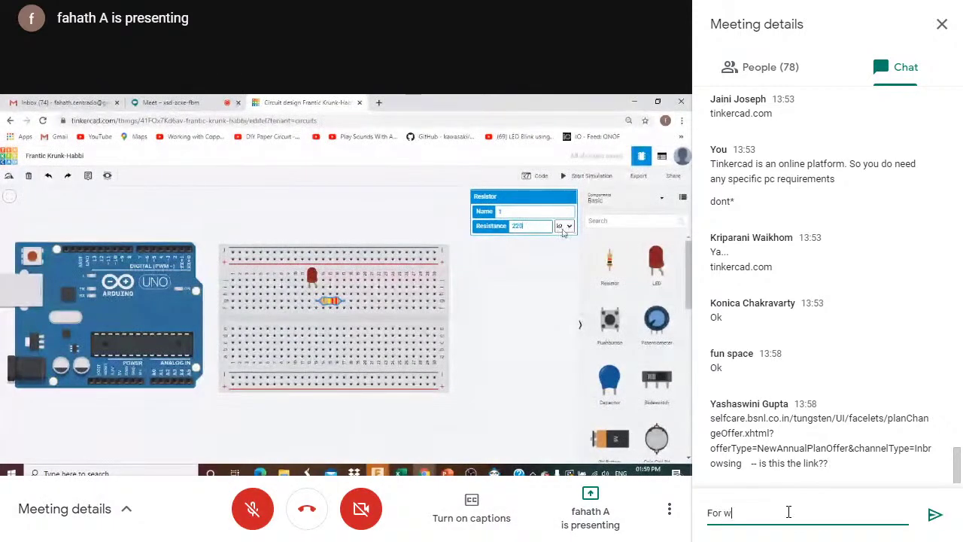
pyautogui.write('hat')
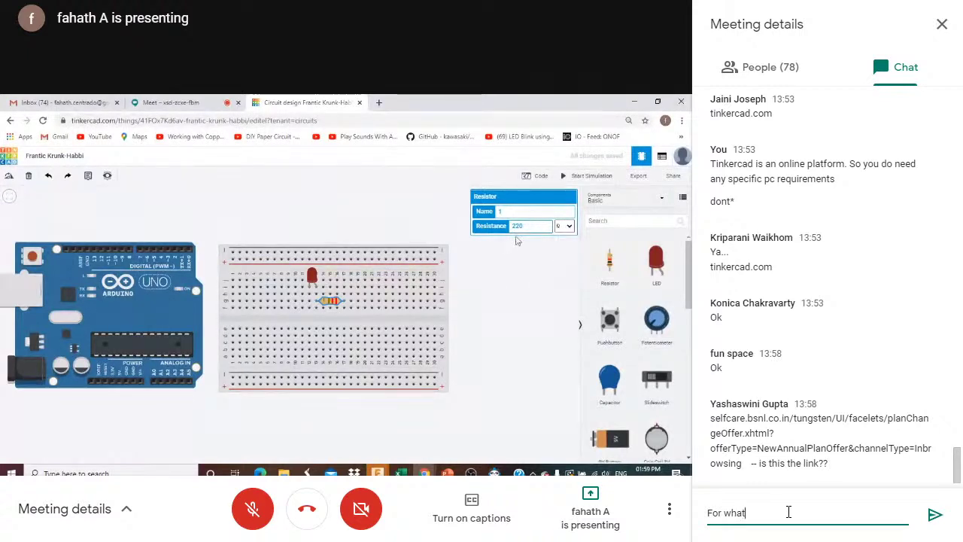
pyautogui.write('?')
pyautogui.press('Return')
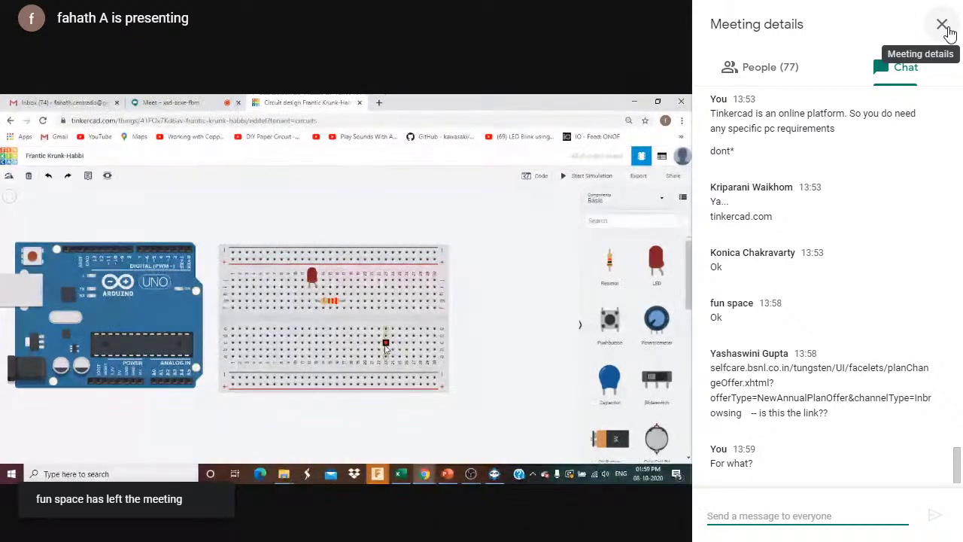
pyautogui.click(942, 25)
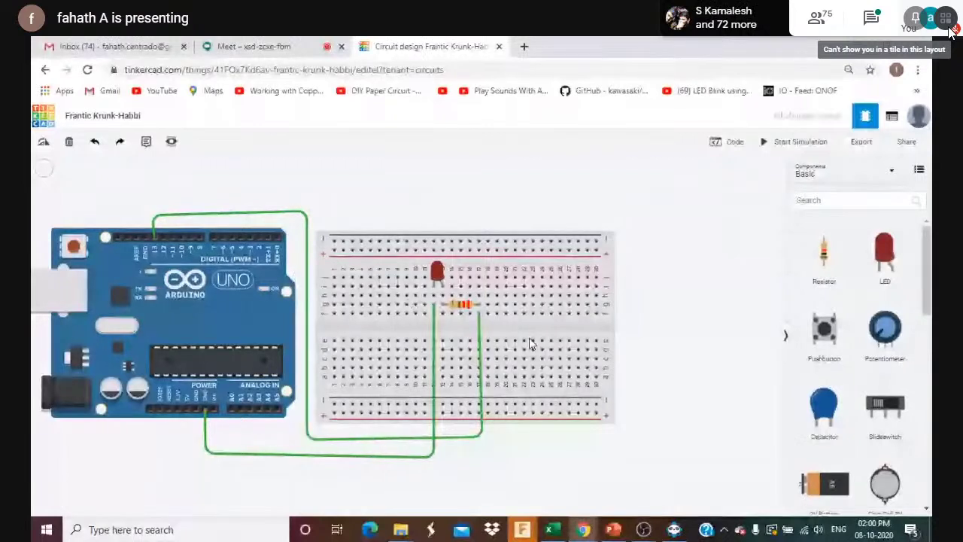
# - Check the meeting chat for new participant messages and return to the full presentation view
pyautogui.click(478, 313)
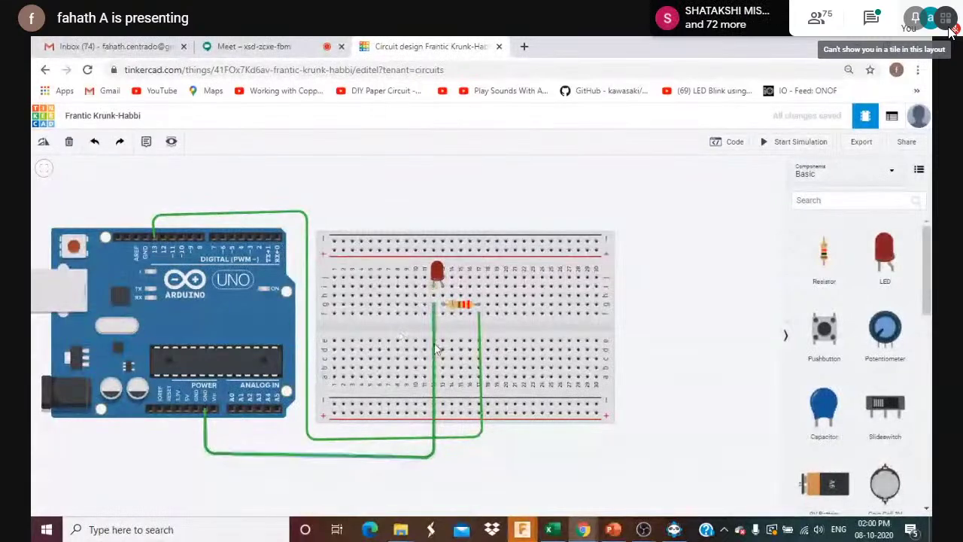
pyautogui.click(871, 18)
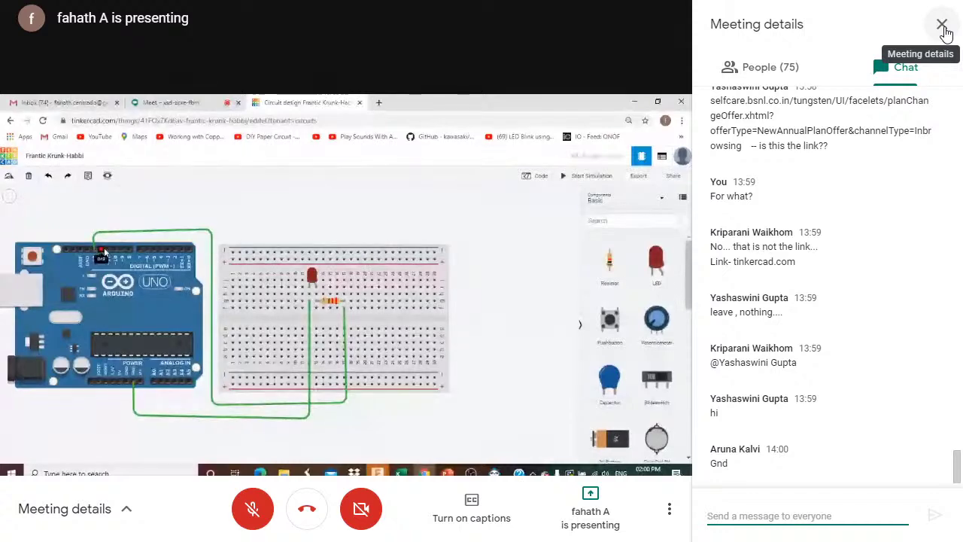
pyautogui.click(943, 30)
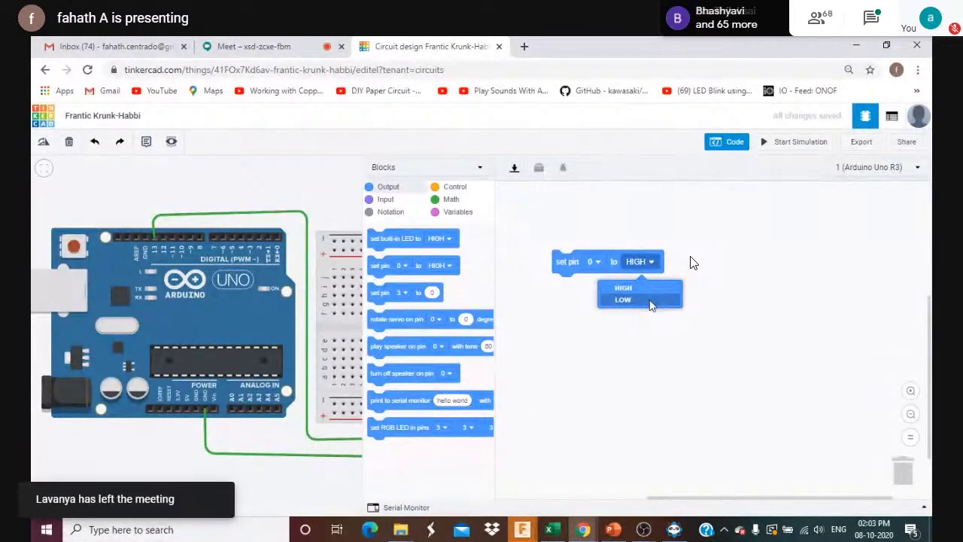
pyautogui.click(861, 25)
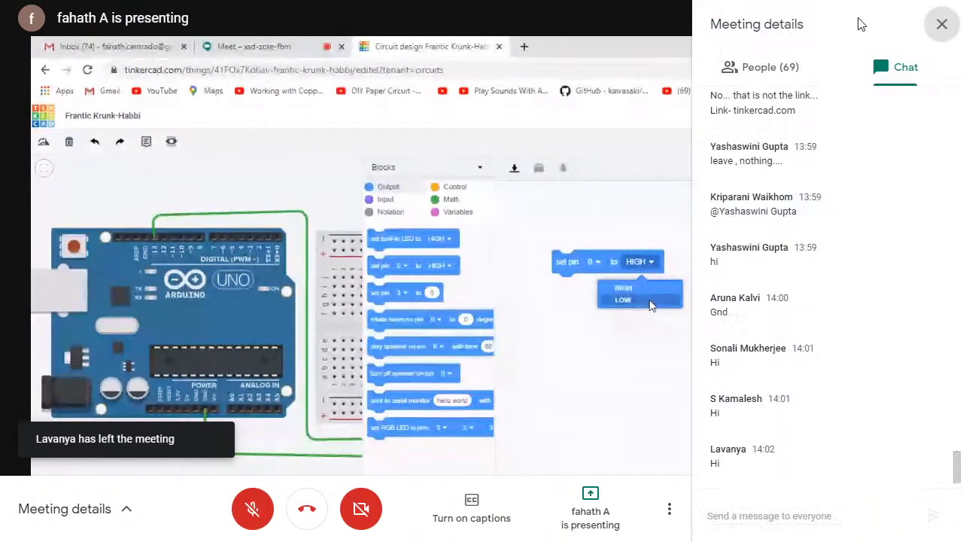
pyautogui.click(941, 24)
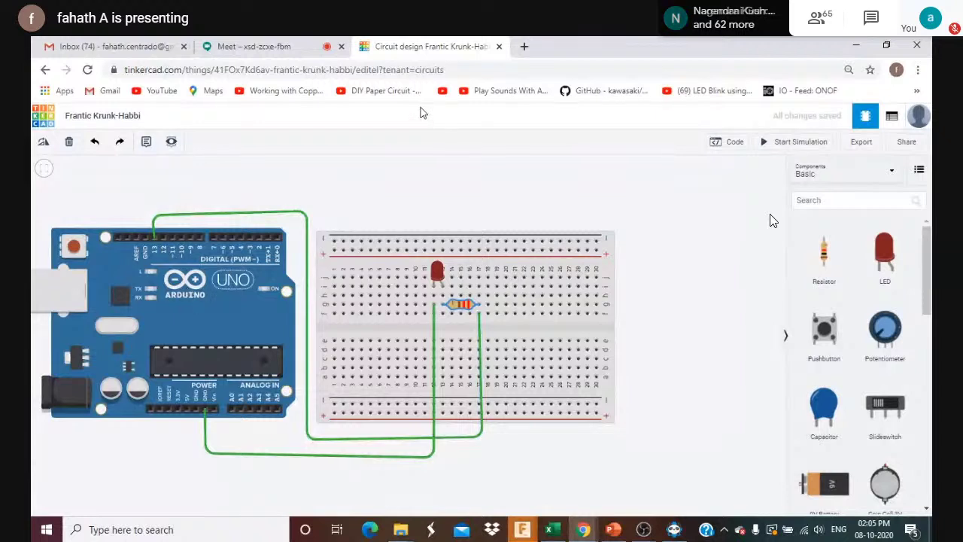
# - Add a Control wait block of 1 second beneath the block that sets pin 13 to HIGH in the Arduino code
pyautogui.click(729, 145)
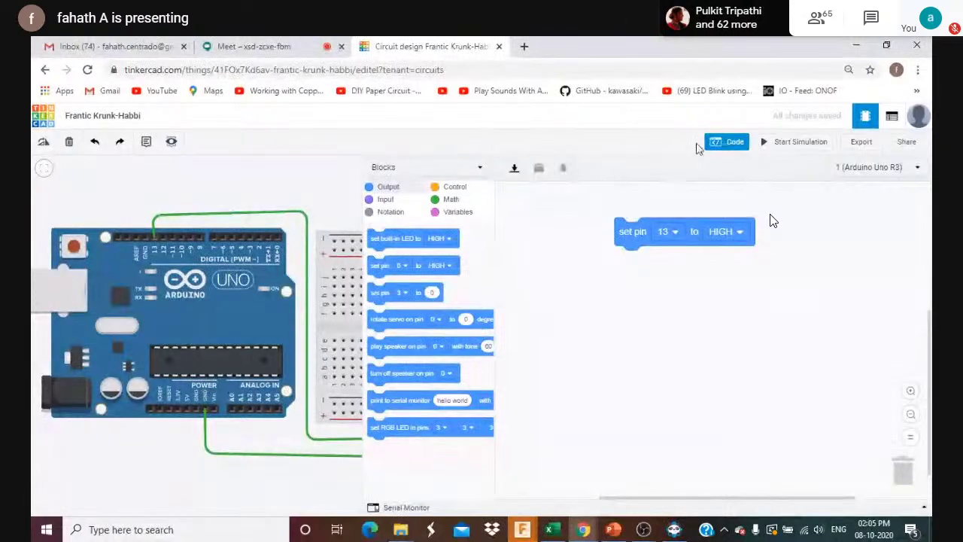
pyautogui.click(722, 148)
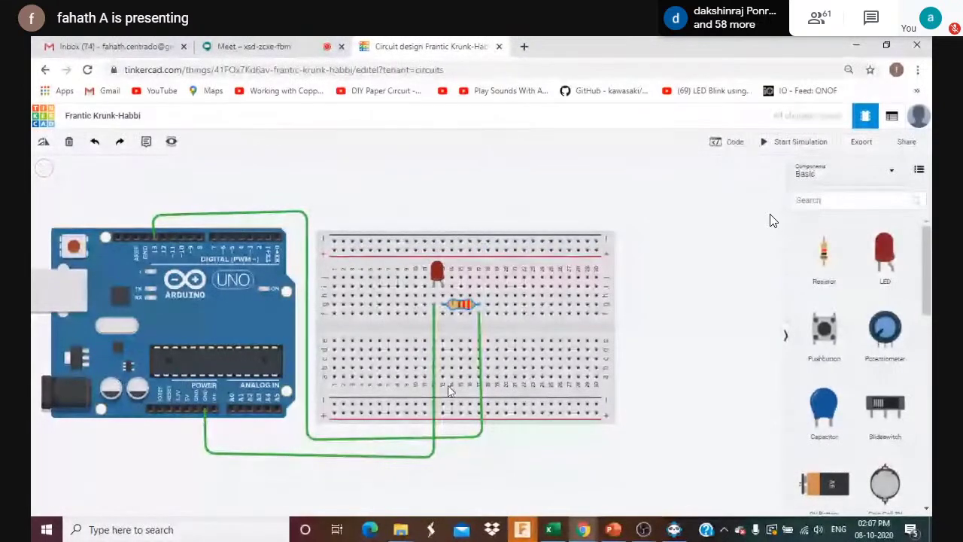
pyautogui.click(735, 143)
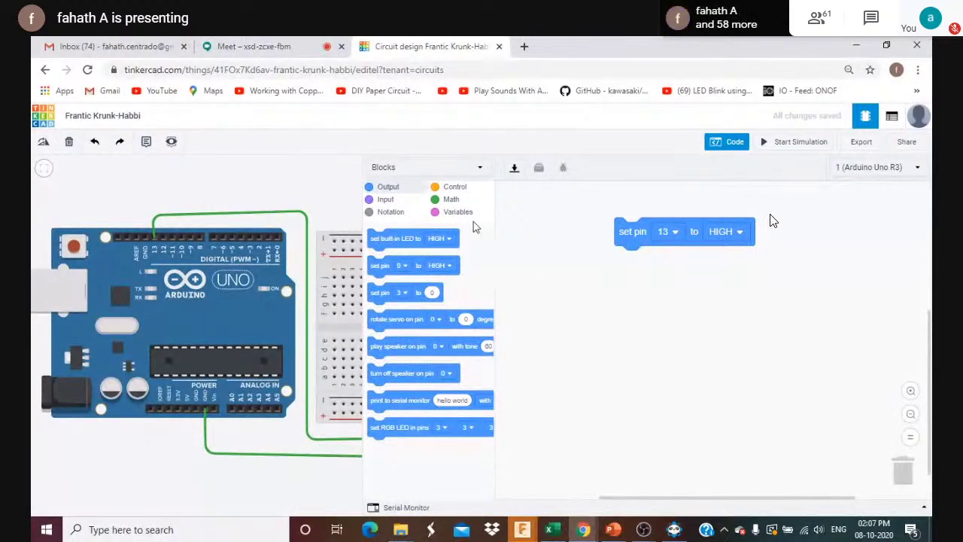
pyautogui.click(454, 188)
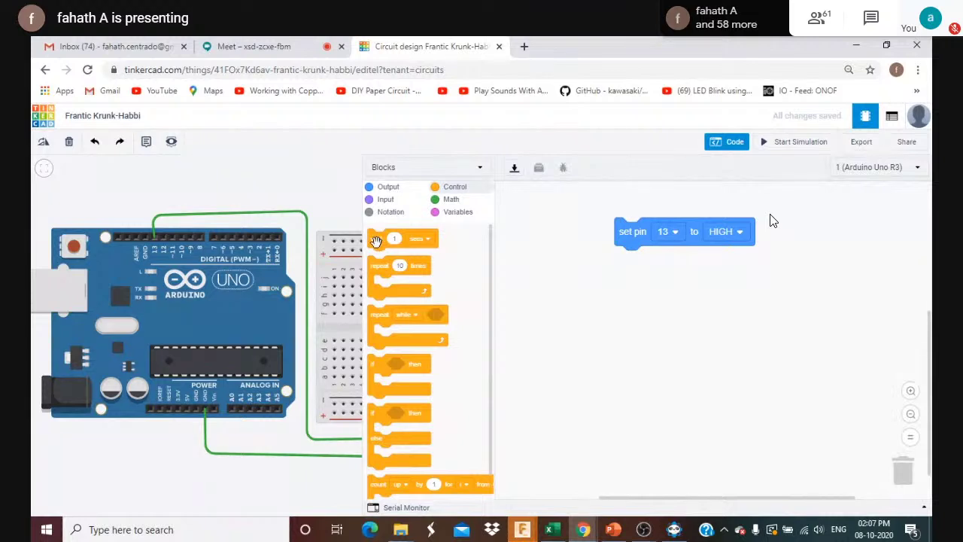
pyautogui.moveTo(378, 240); pyautogui.dragTo(618, 261)
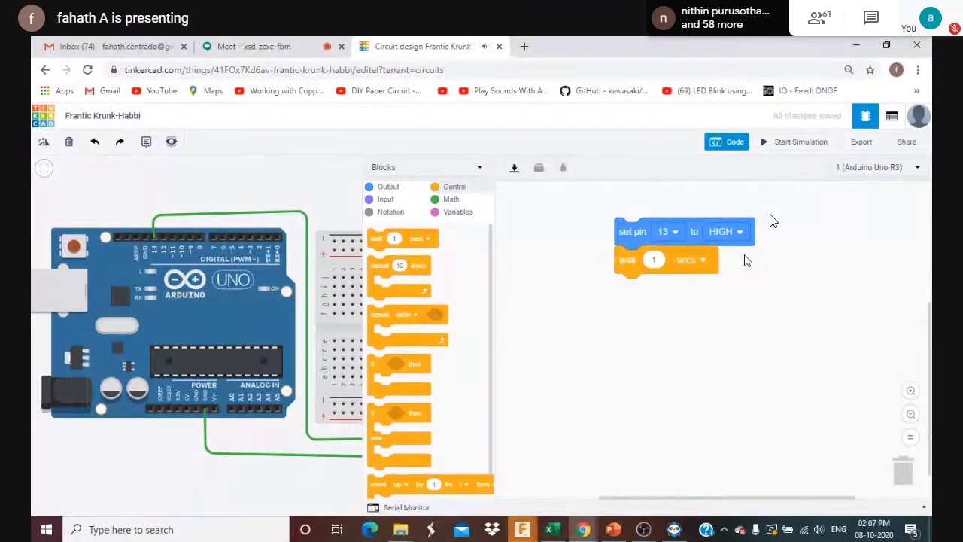
pyautogui.click(660, 258)
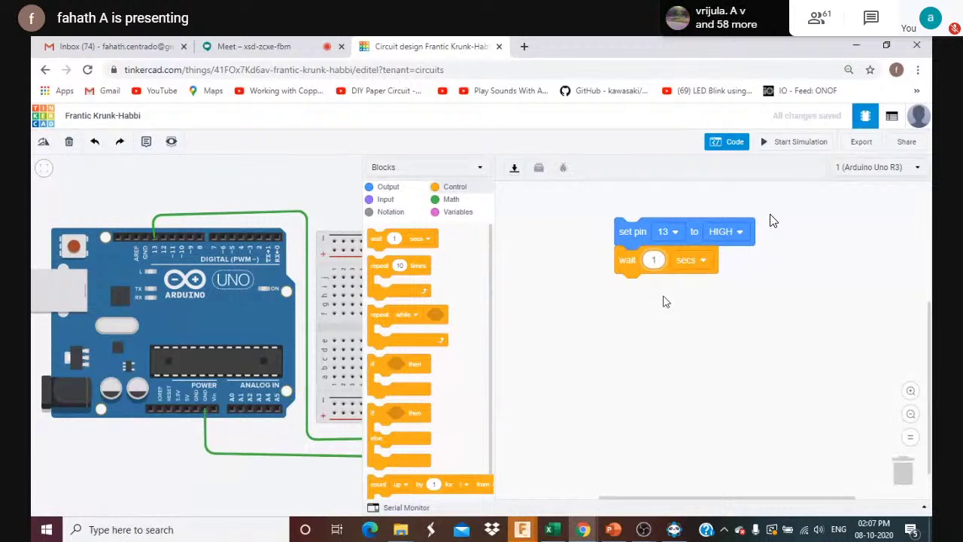
pyautogui.click(703, 261)
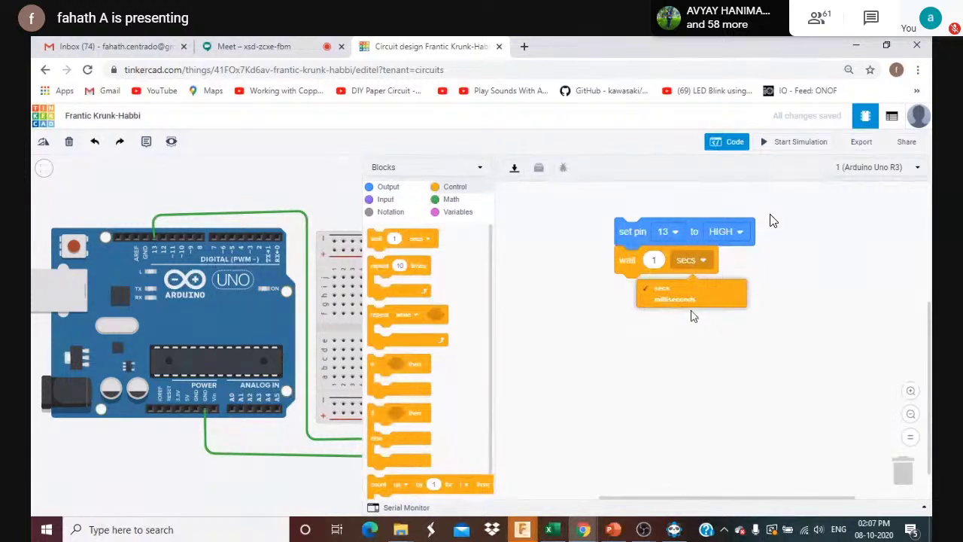
pyautogui.click(694, 316)
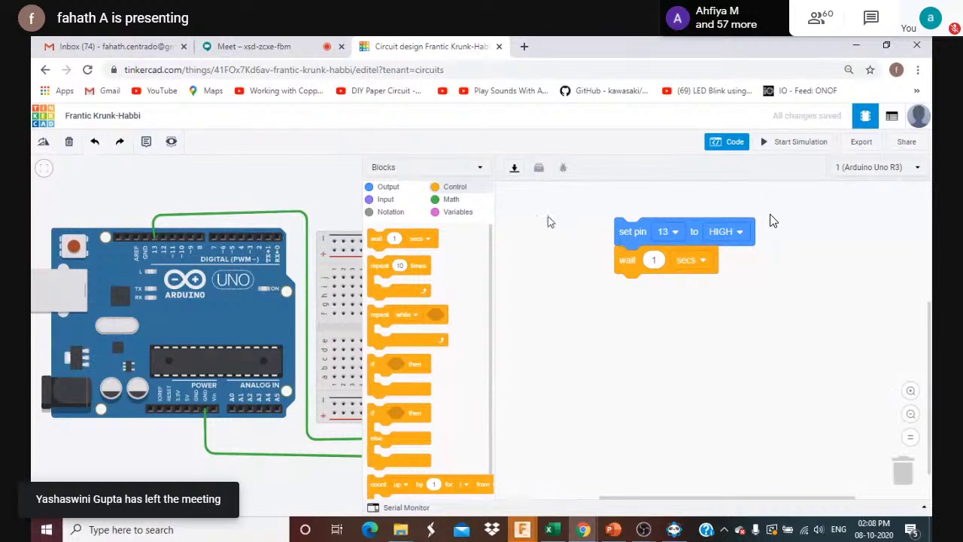
# - Duplicate the set-pin and wait blocks beneath the originals and set the copied pin 13 block to LOW
pyautogui.click(388, 187)
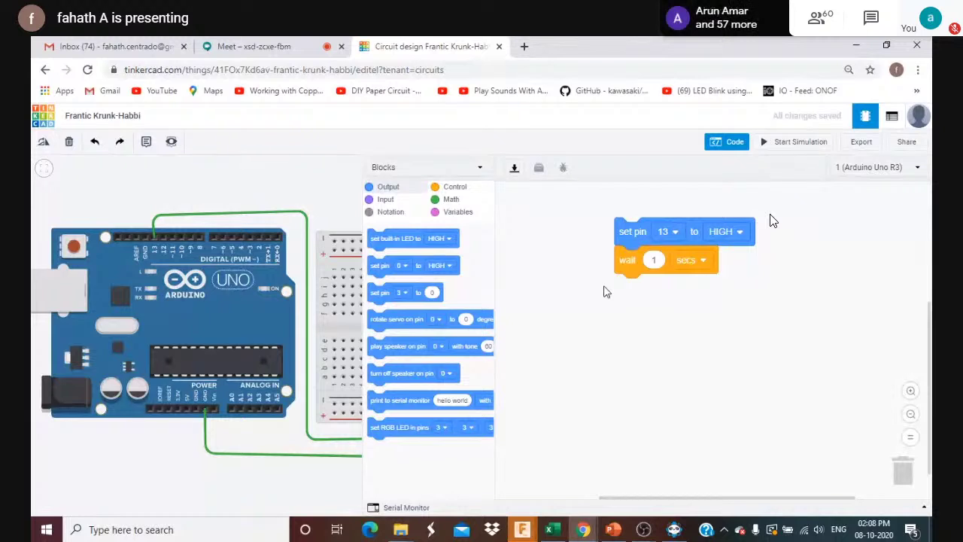
pyautogui.rightClick(630, 239)
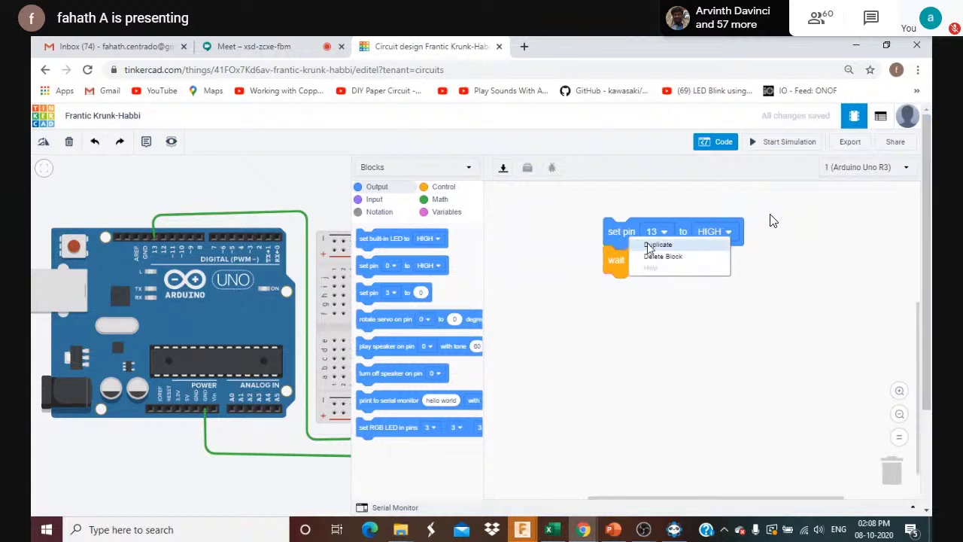
pyautogui.click(648, 246)
pyautogui.moveTo(646, 243); pyautogui.dragTo(613, 273)
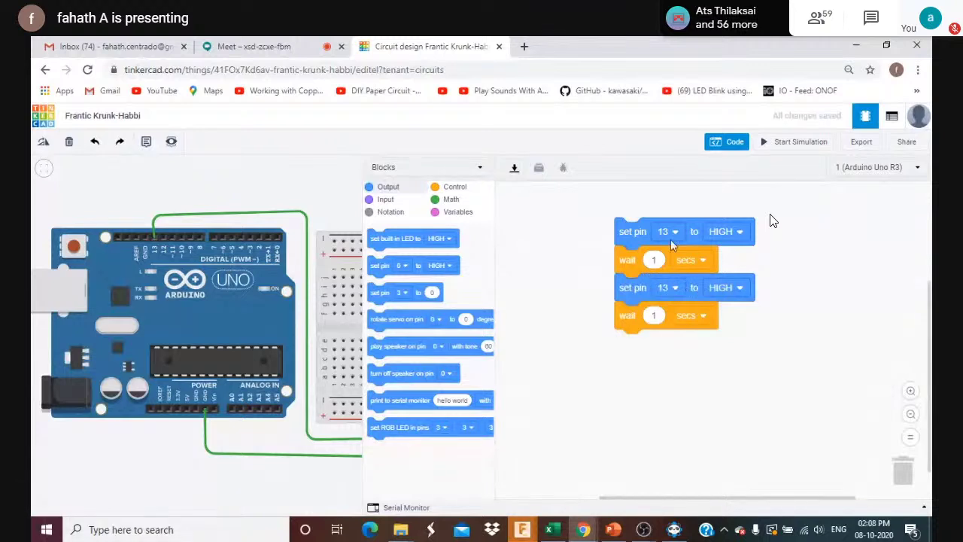
pyautogui.click(740, 288)
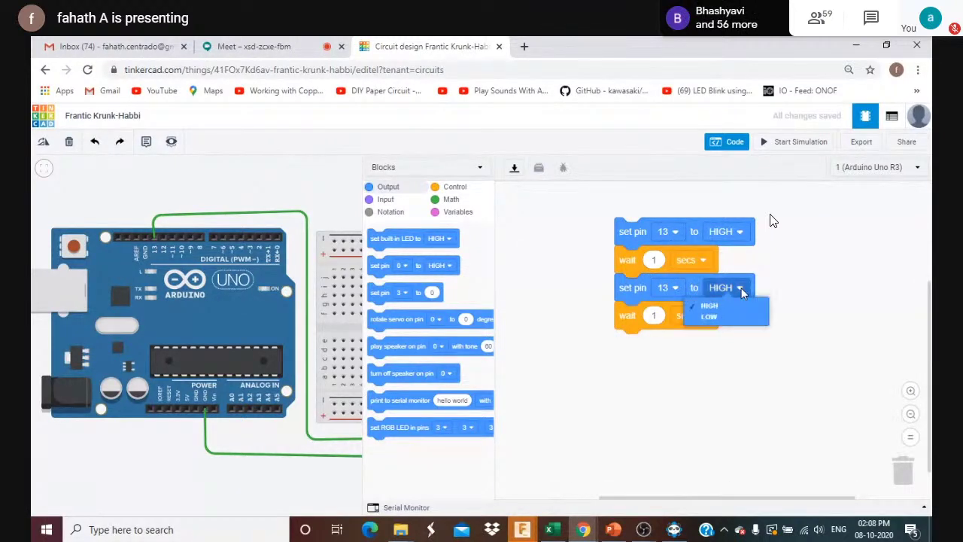
pyautogui.click(722, 325)
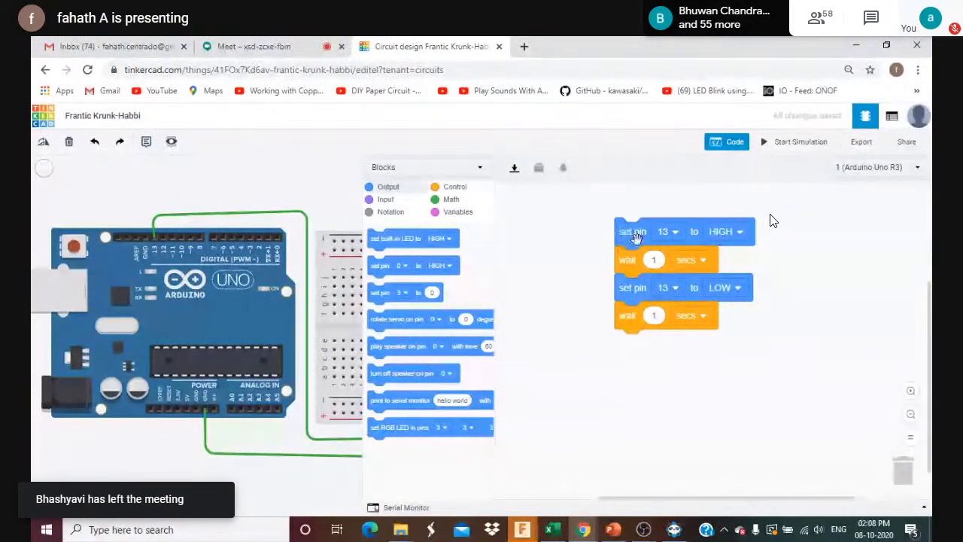
# - Hide the code and run the circuit simulation to check how the LED blinks
pyautogui.click(726, 143)
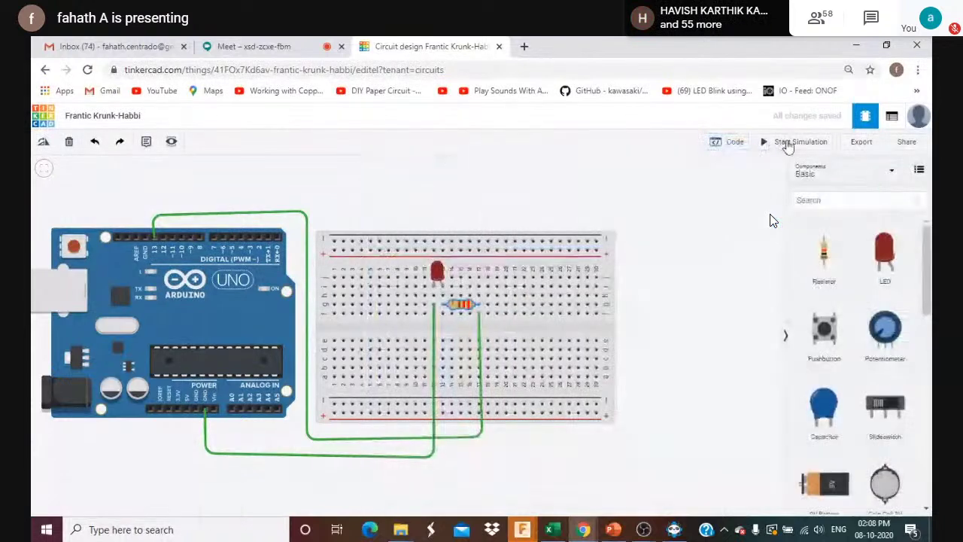
pyautogui.click(788, 144)
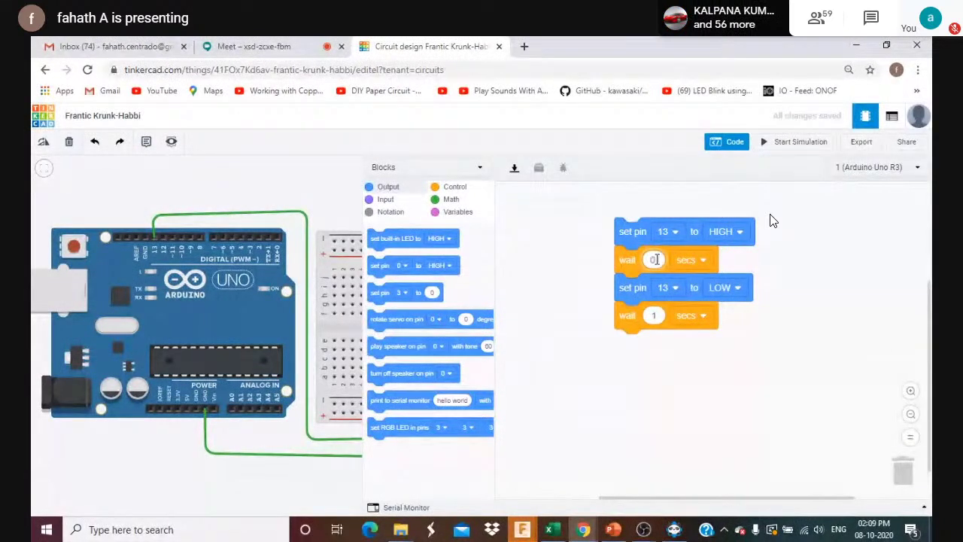
# - Set the duration of both wait blocks to 0.5 secs
pyautogui.write('.5')
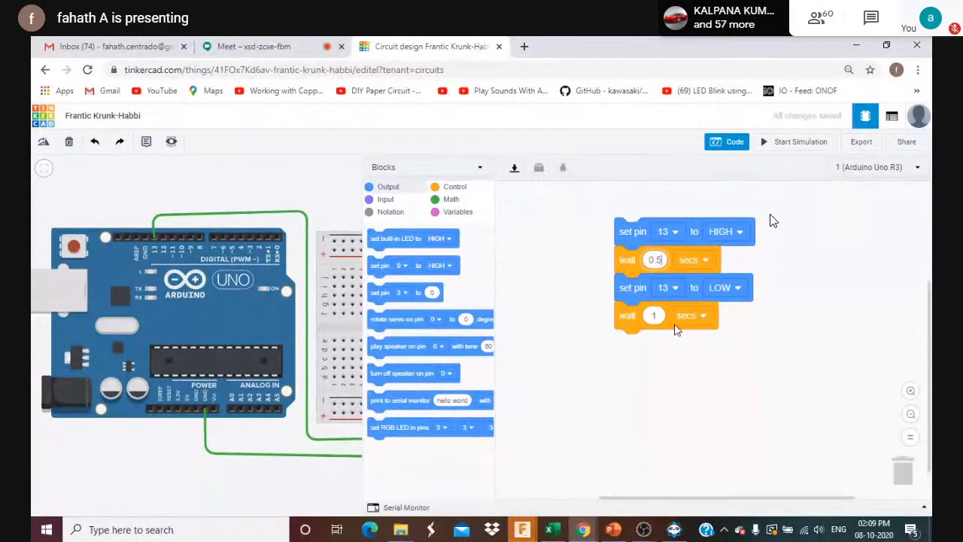
pyautogui.click(657, 315)
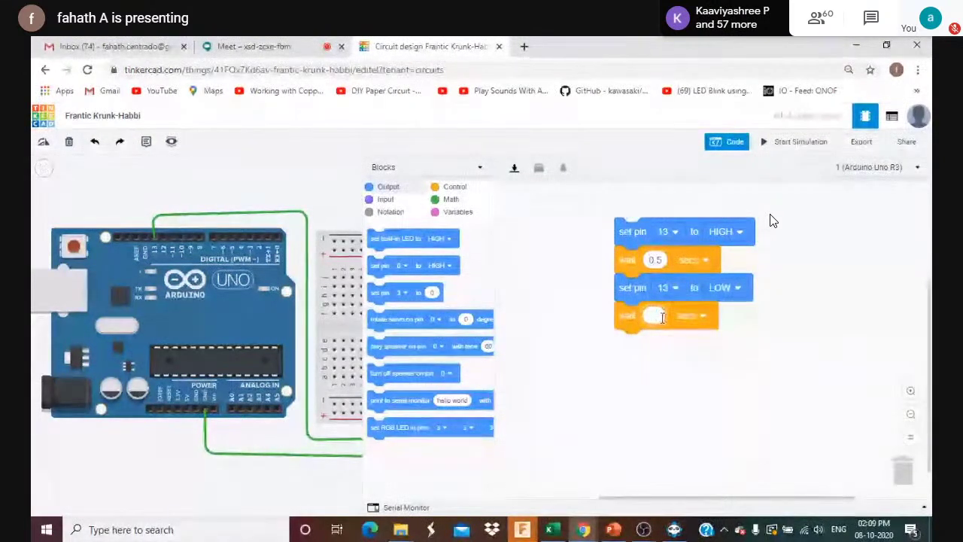
pyautogui.press('BackSpace')
pyautogui.write('0.5')
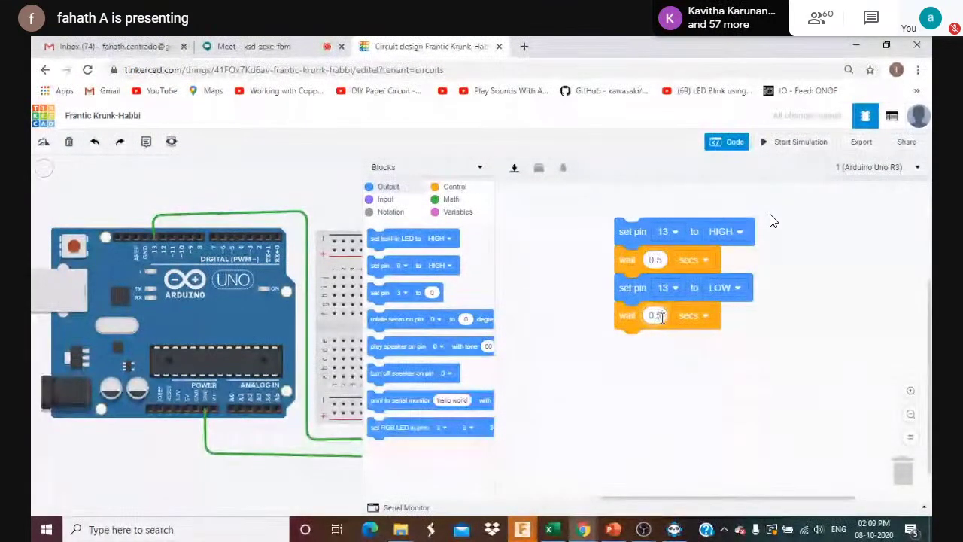
# - Set the duration of both wait blocks to 500 and change their units to milliseconds
pyautogui.click(660, 258)
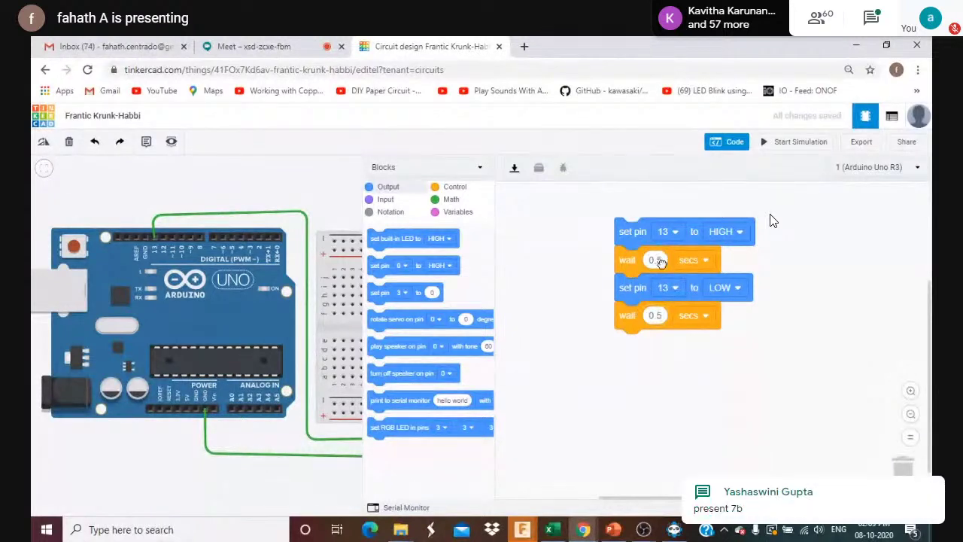
pyautogui.write('500')
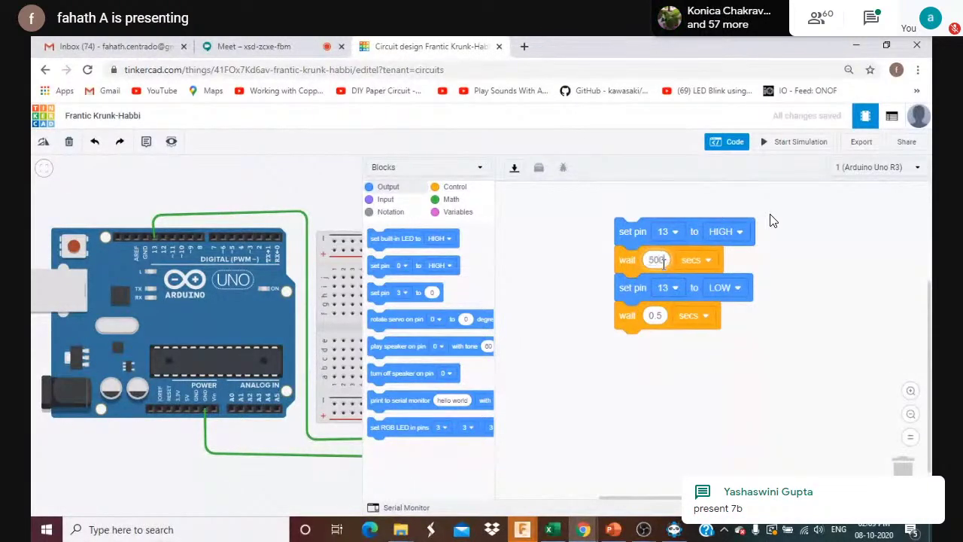
pyautogui.click(661, 315)
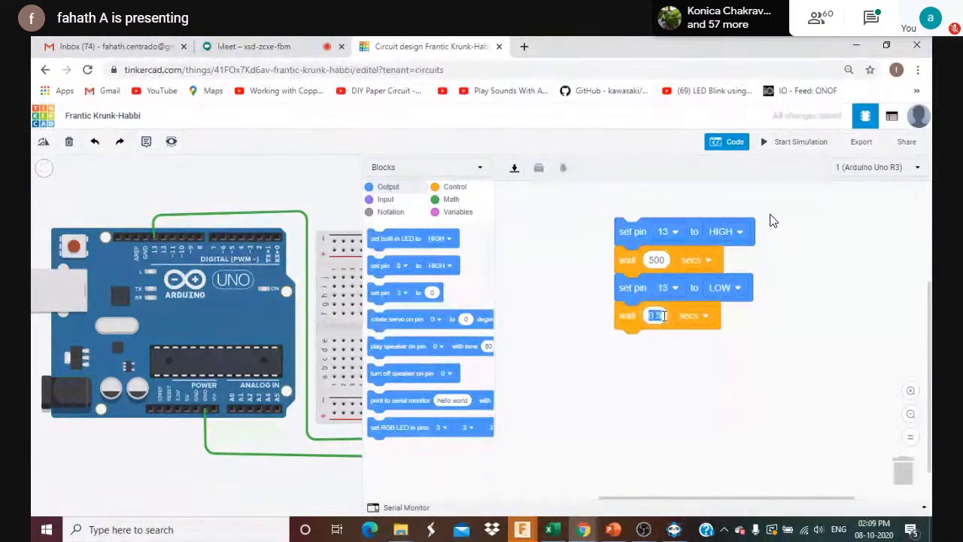
pyautogui.write('500')
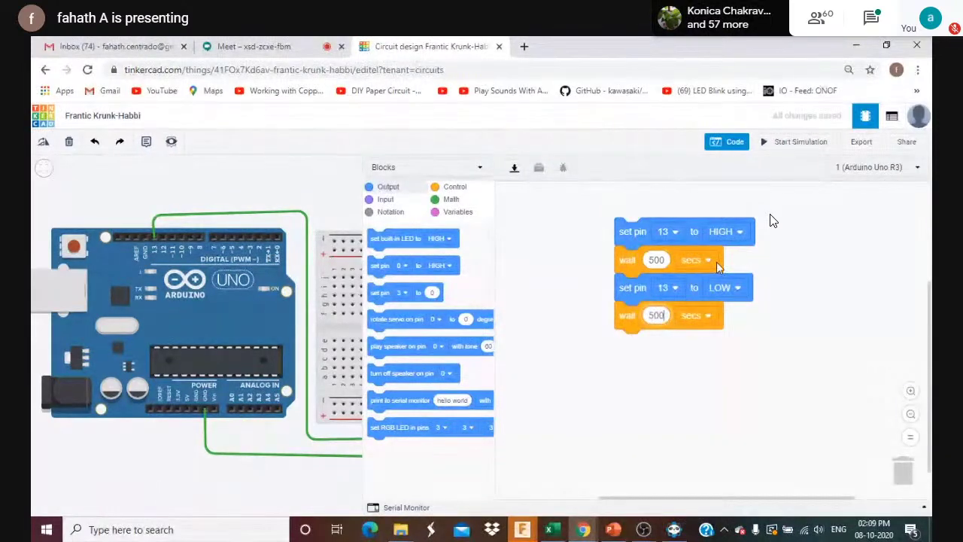
pyautogui.click(706, 260)
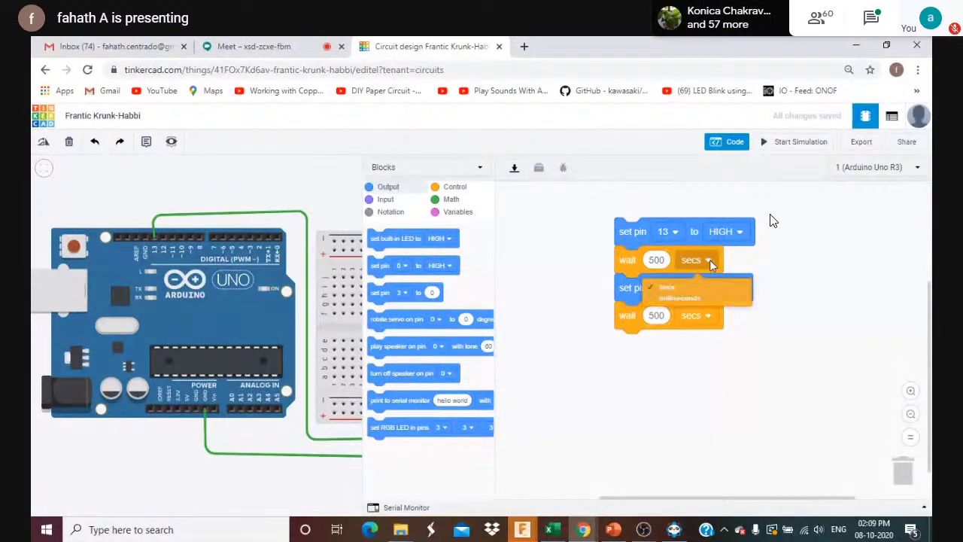
pyautogui.click(685, 301)
pyautogui.click(708, 316)
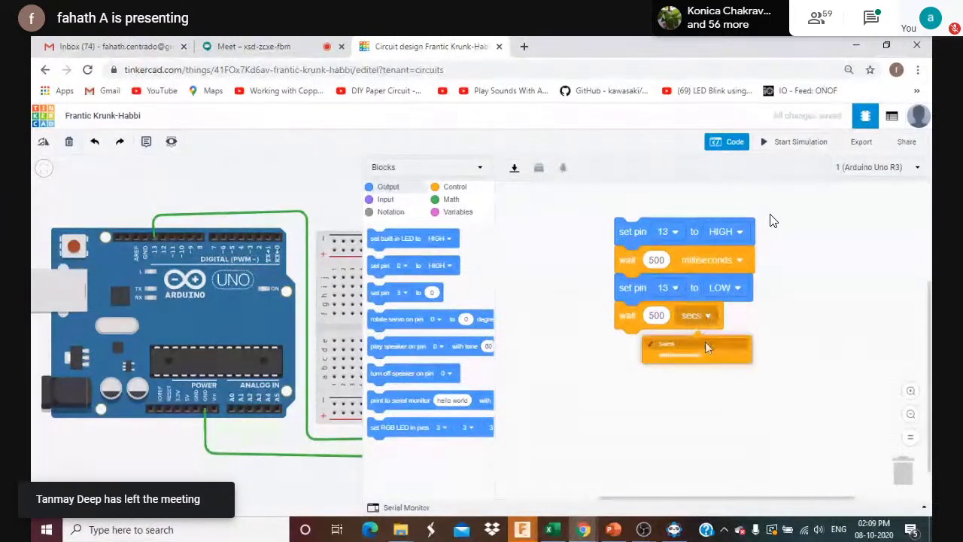
pyautogui.click(705, 357)
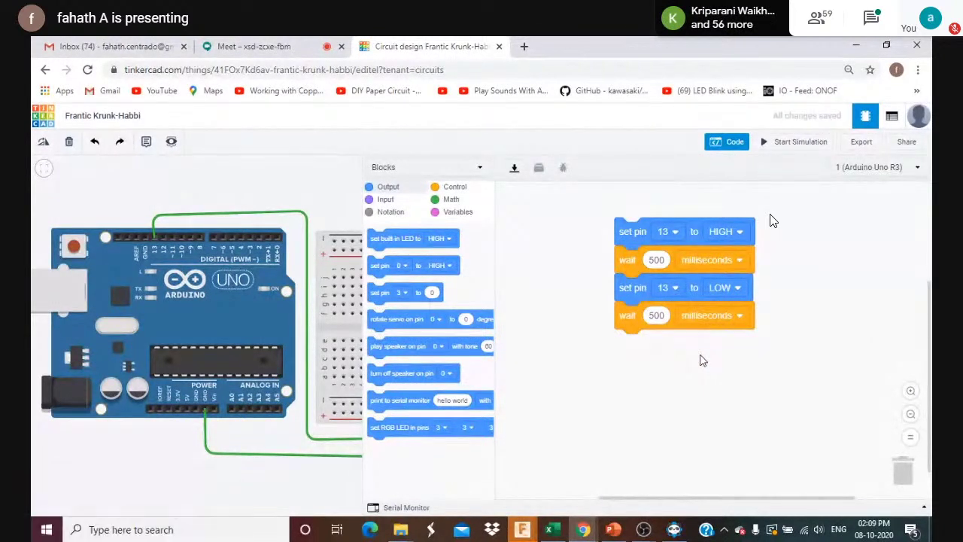
# - Hide the code and simulate the circuit with the millisecond waits to check the LED's blinking, stopping the simulation at the end
pyautogui.click(730, 146)
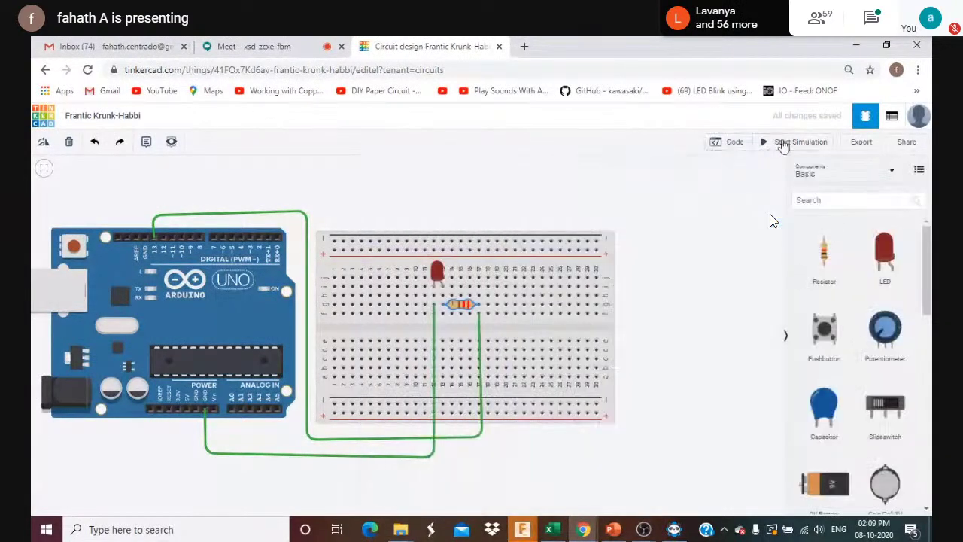
pyautogui.click(782, 144)
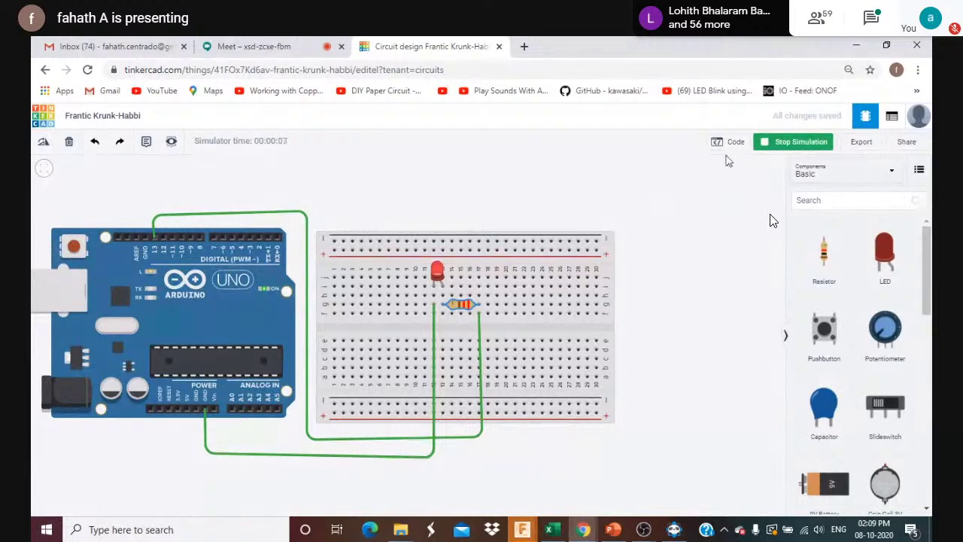
pyautogui.click(783, 146)
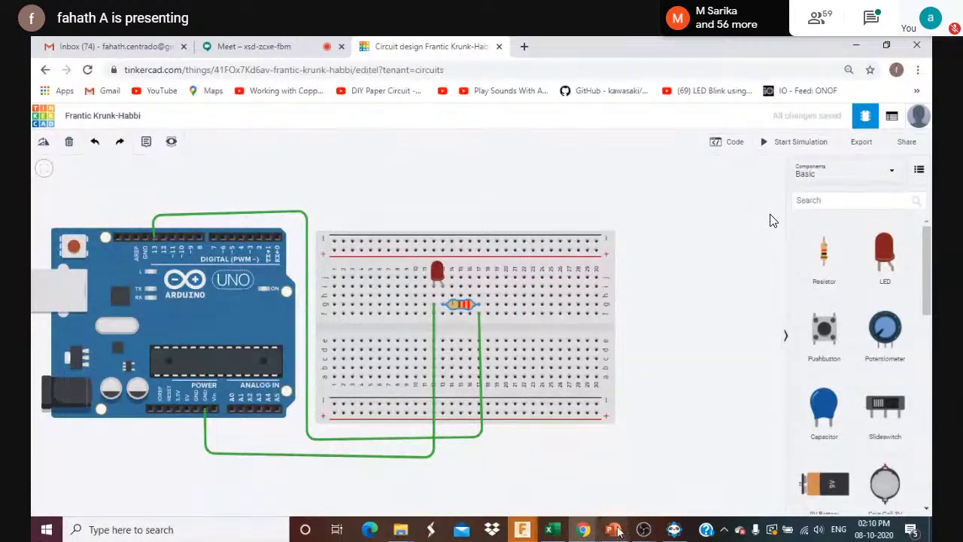
# - Switch to the Arduino_Consolidated presentation in PowerPoint to show the Program Code slide
pyautogui.moveTo(617, 531)
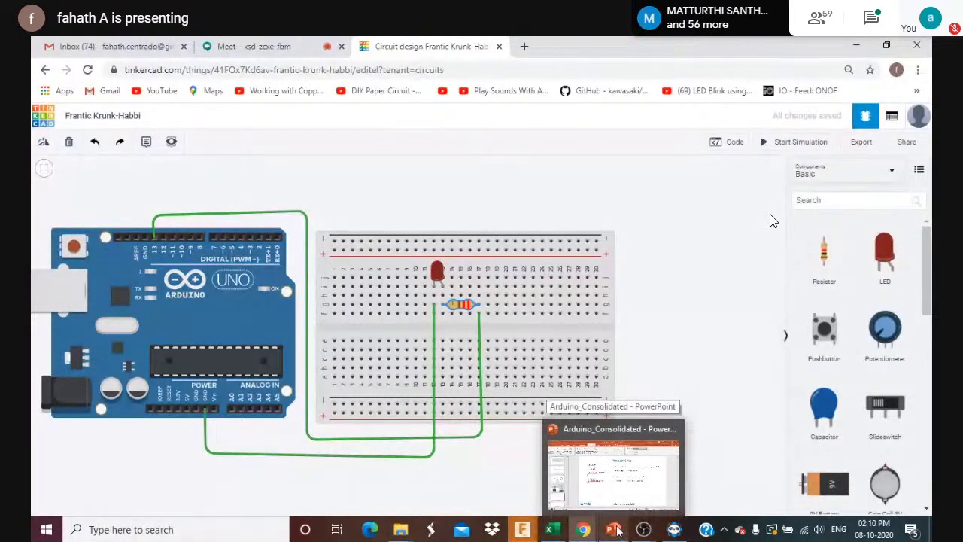
pyautogui.click(634, 498)
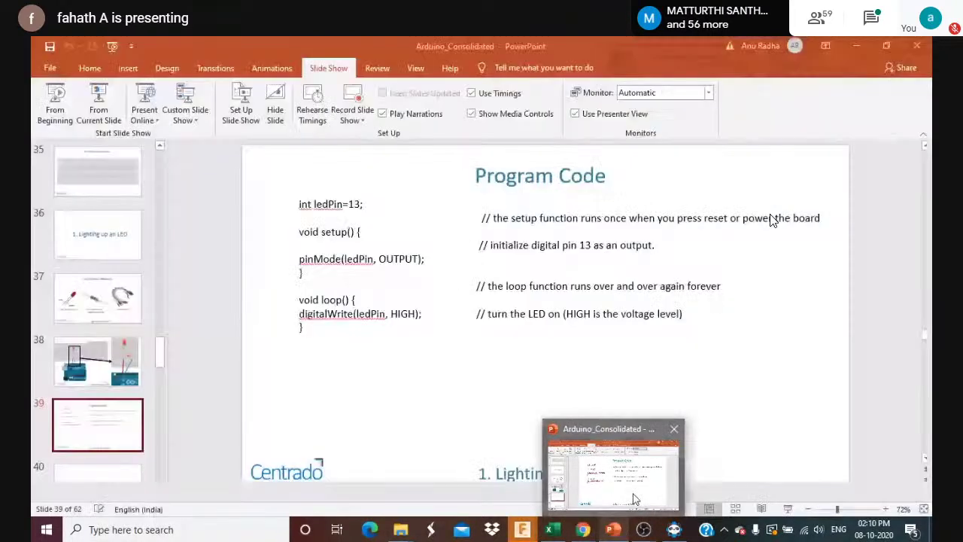